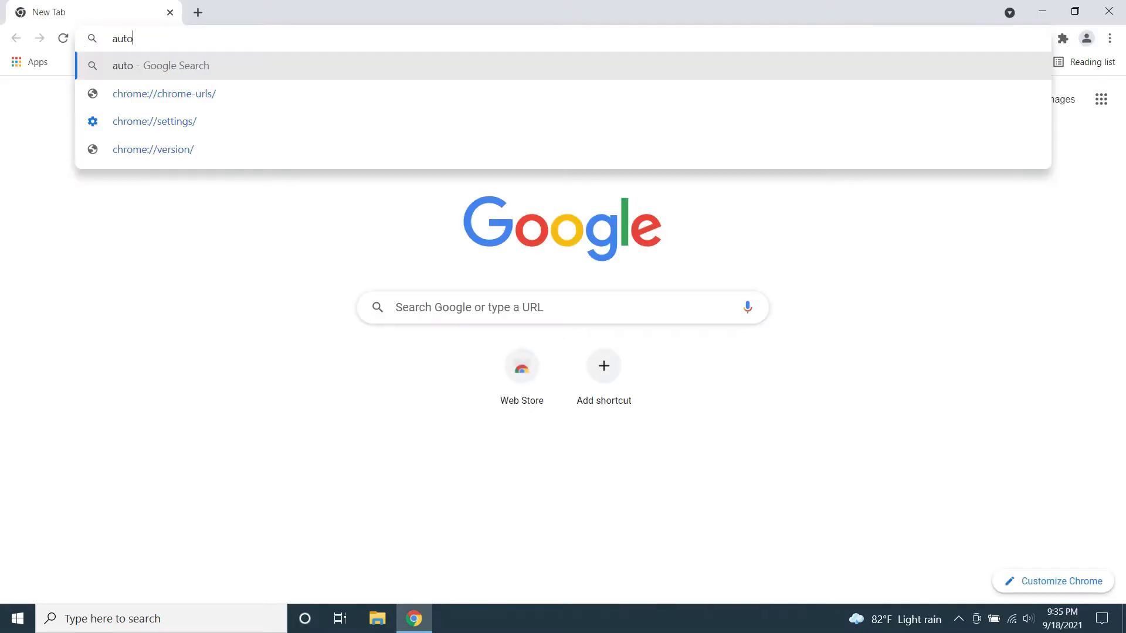
text( dark mod)
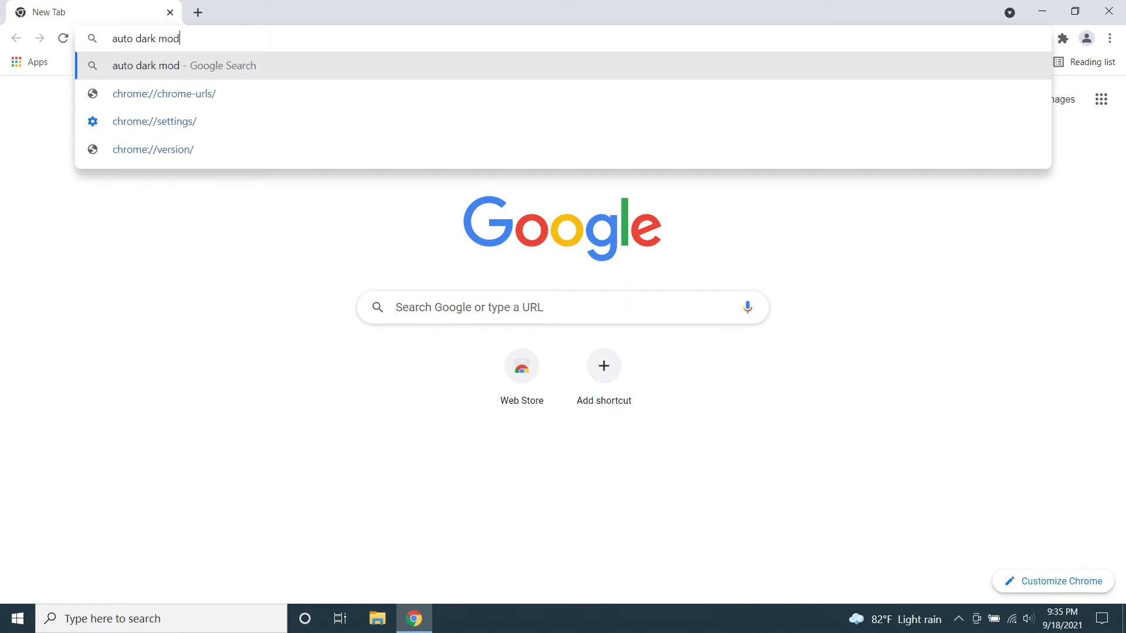
text(e g)
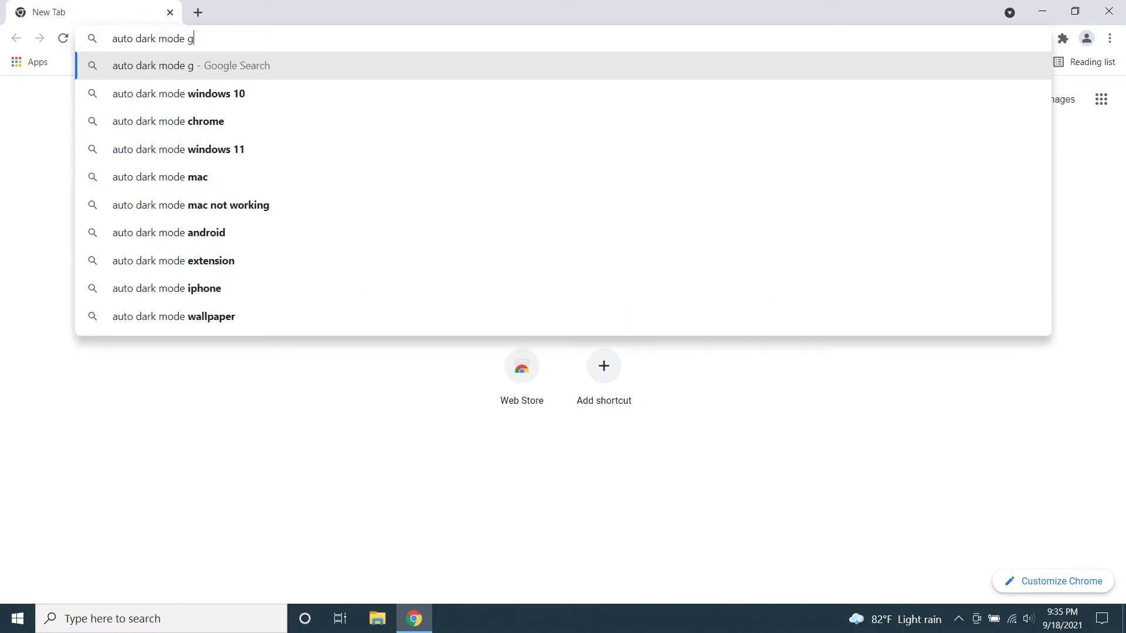
text(ithub)
Download AutoDarkMode_v3_0_1_Setup.exe from the Windows-Auto-Night-Mode GitHub latest release
key(Return)
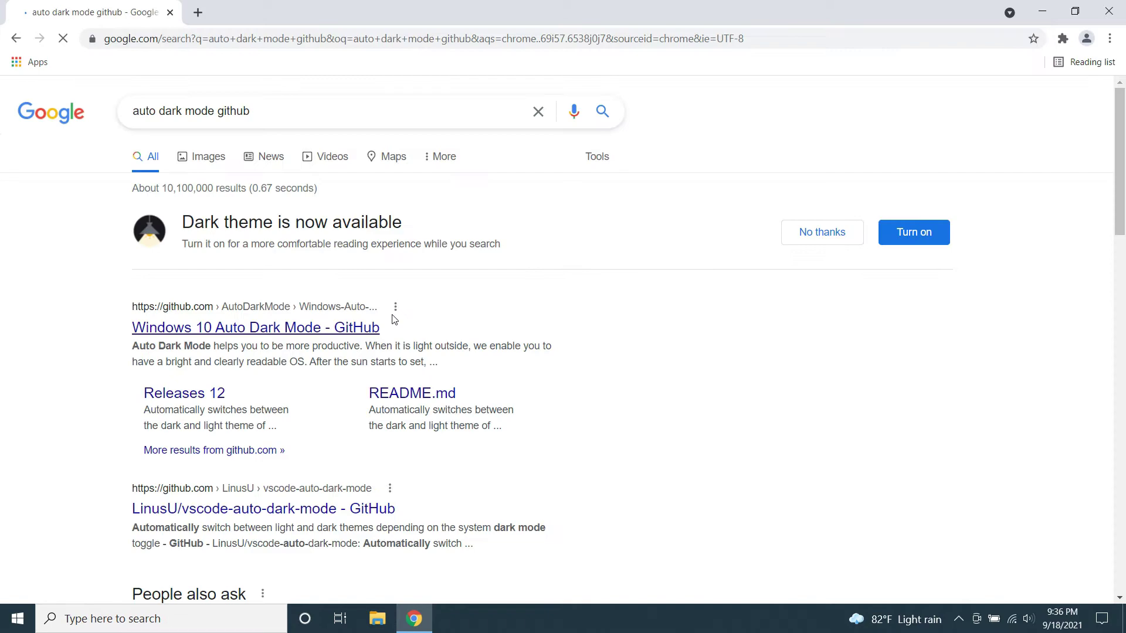
click(340, 333)
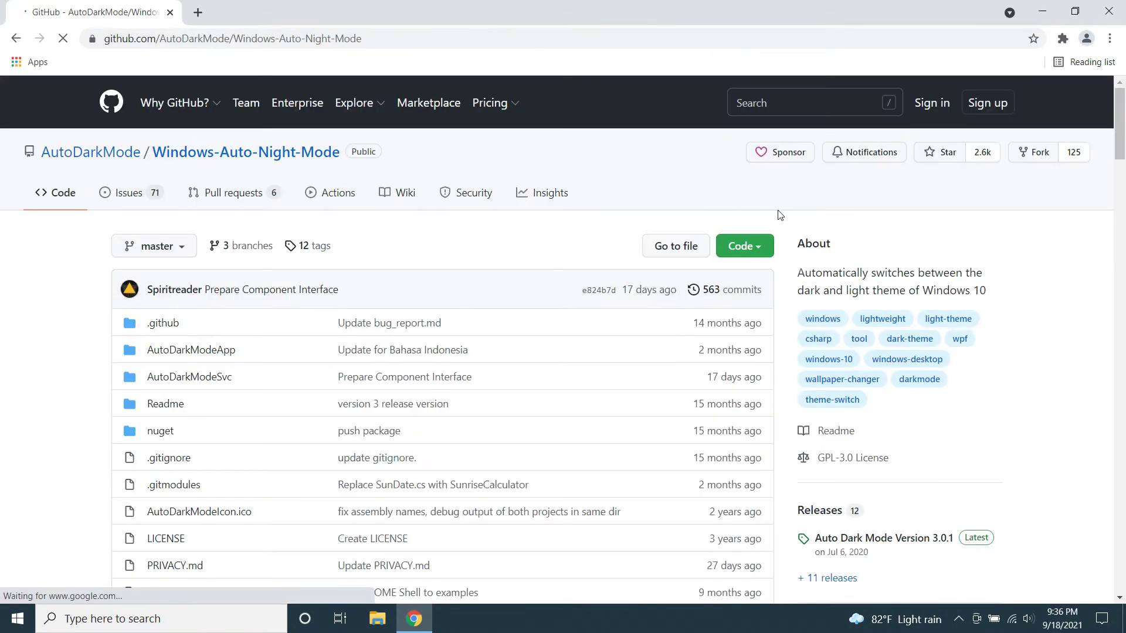
scroll(738, 212, down, 3)
scroll(773, 216, down, 3)
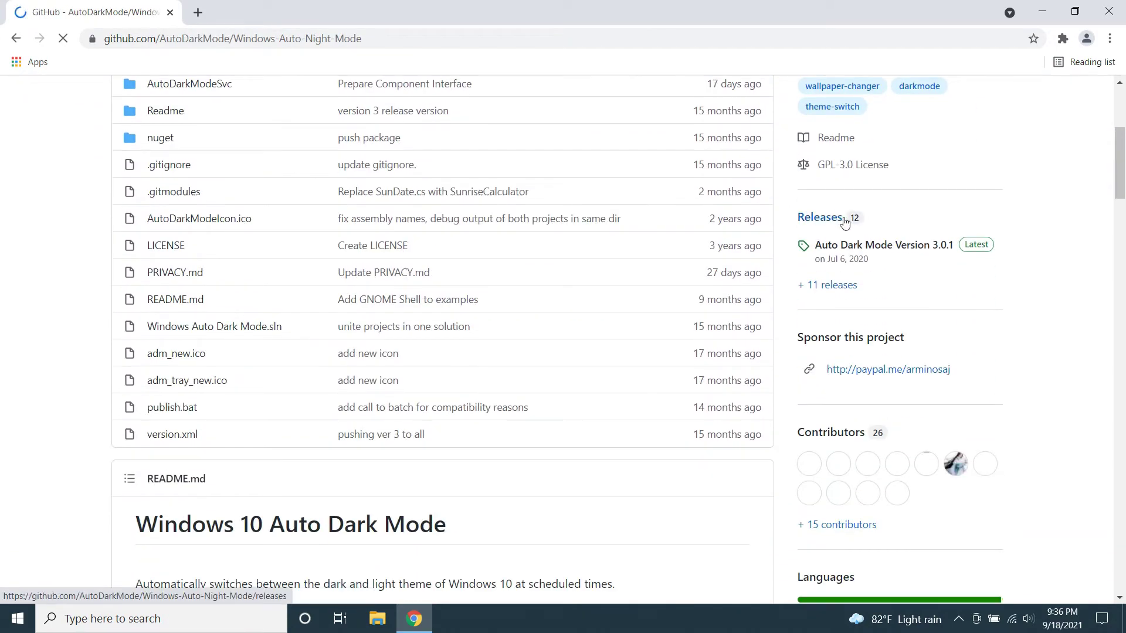
click(819, 218)
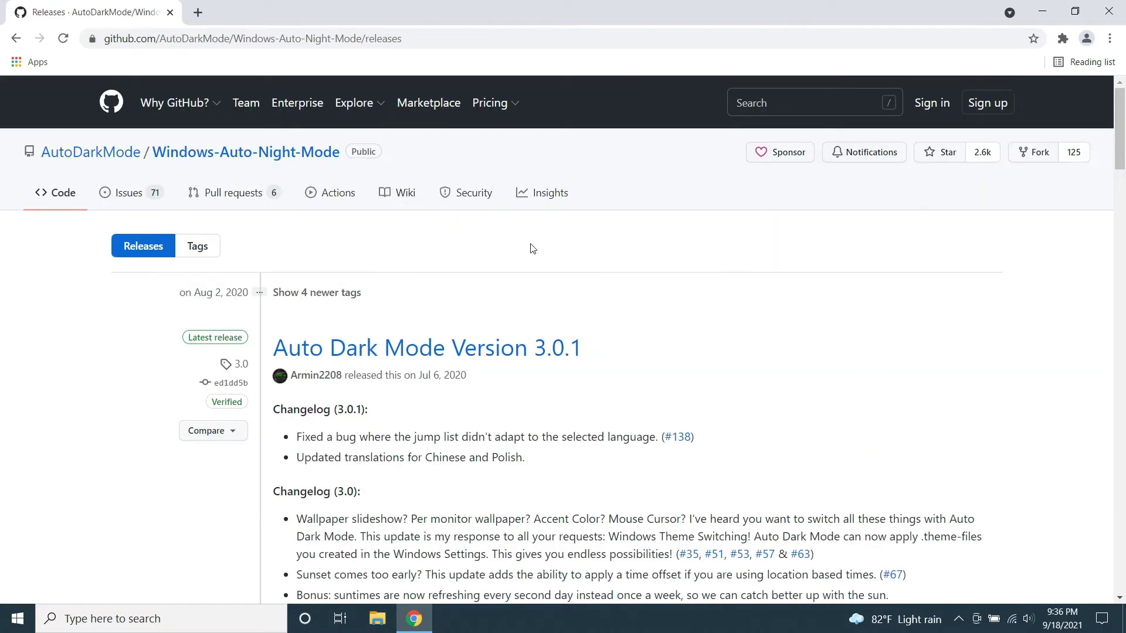
scroll(531, 249, down, 5)
scroll(531, 249, down, 2)
scroll(531, 249, down, 3)
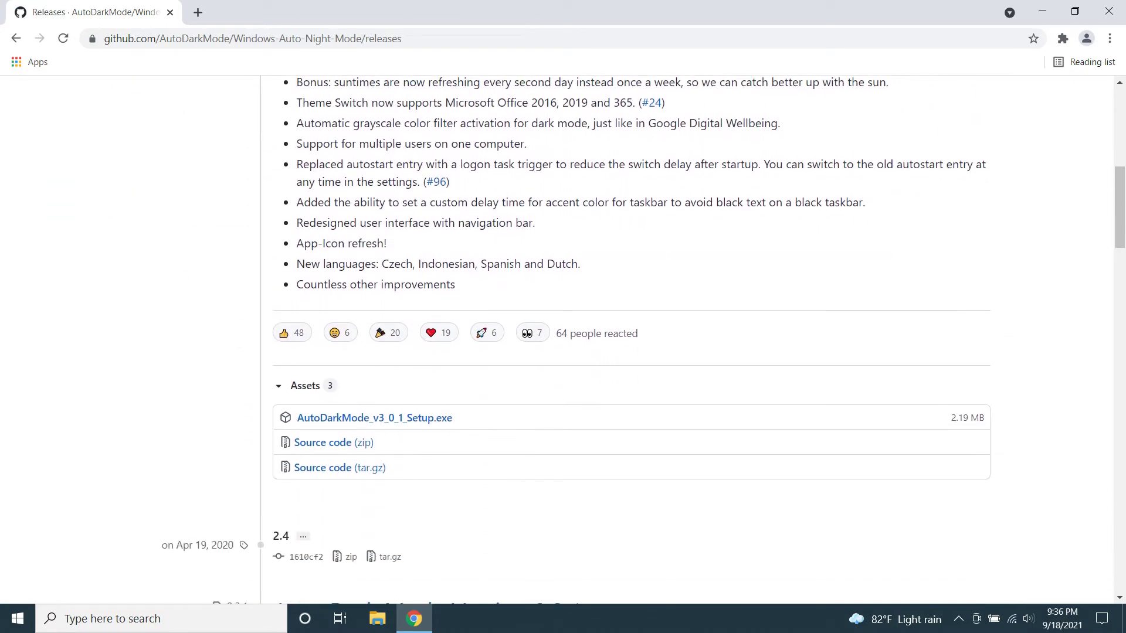
click(360, 421)
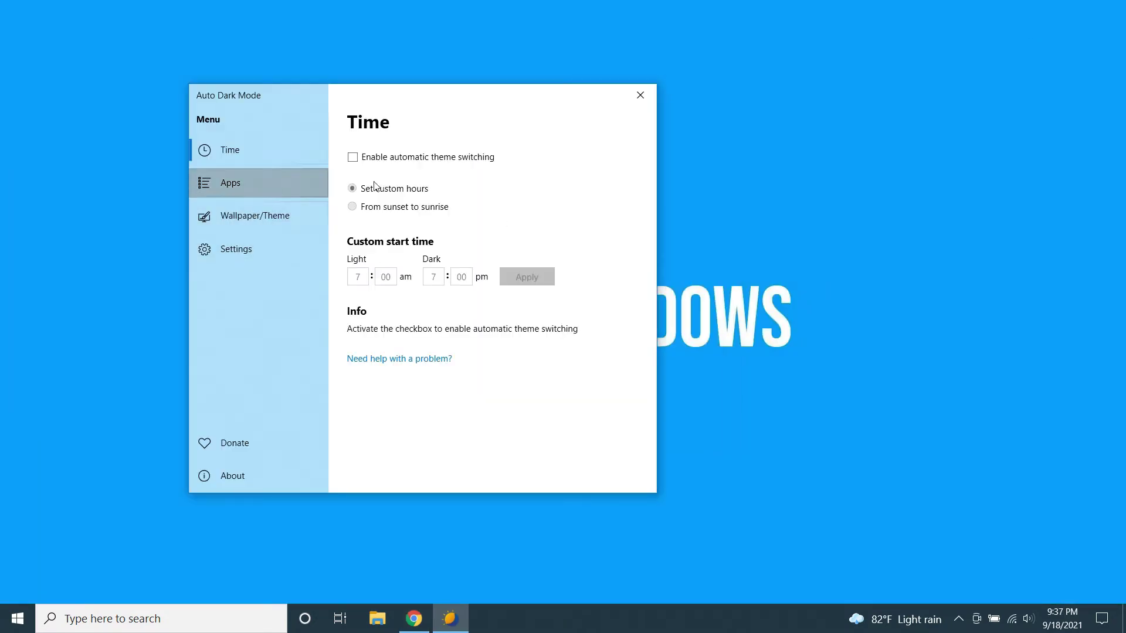
Enable 7 am–7 pm switching, confirm File Explorer turns dark, then choose sunset to sunrise
click(353, 156)
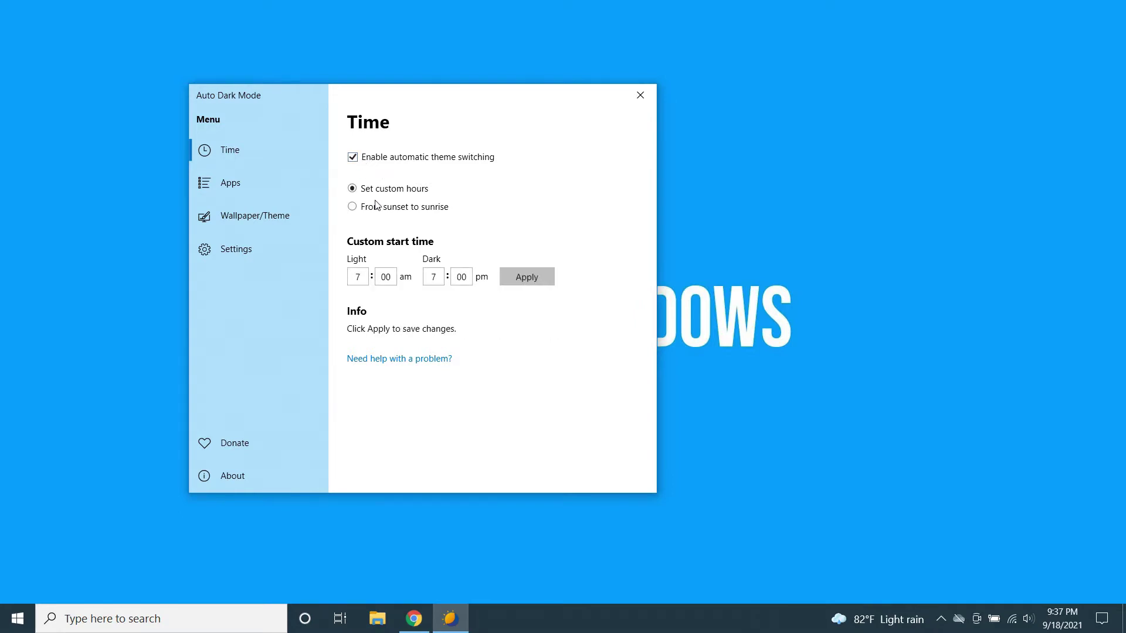
click(535, 277)
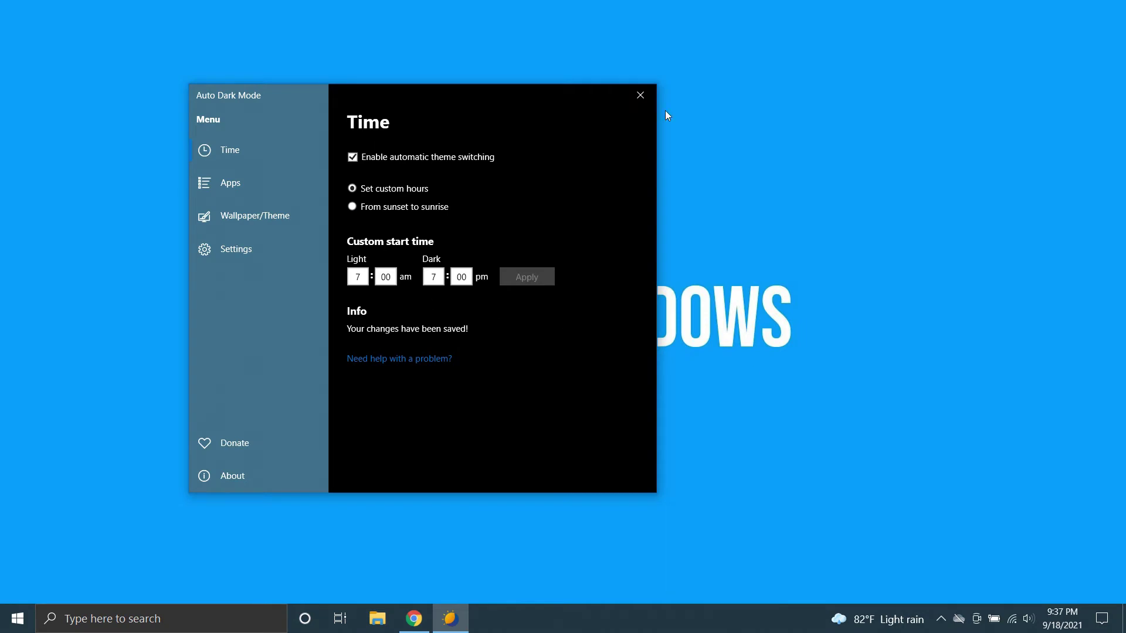
click(377, 618)
click(928, 100)
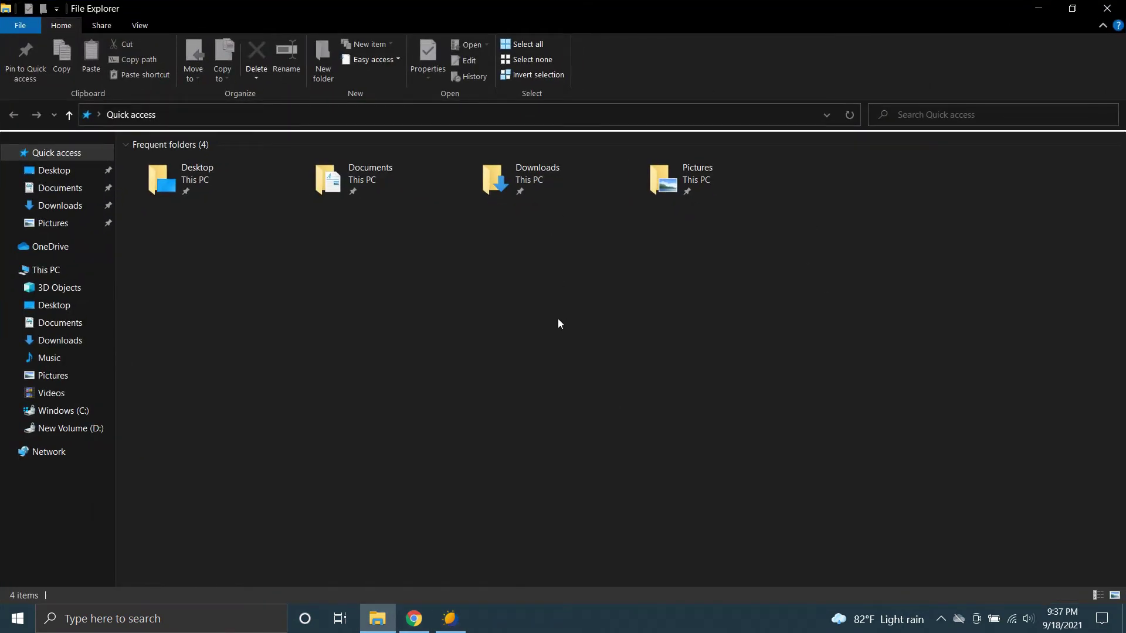
click(1072, 9)
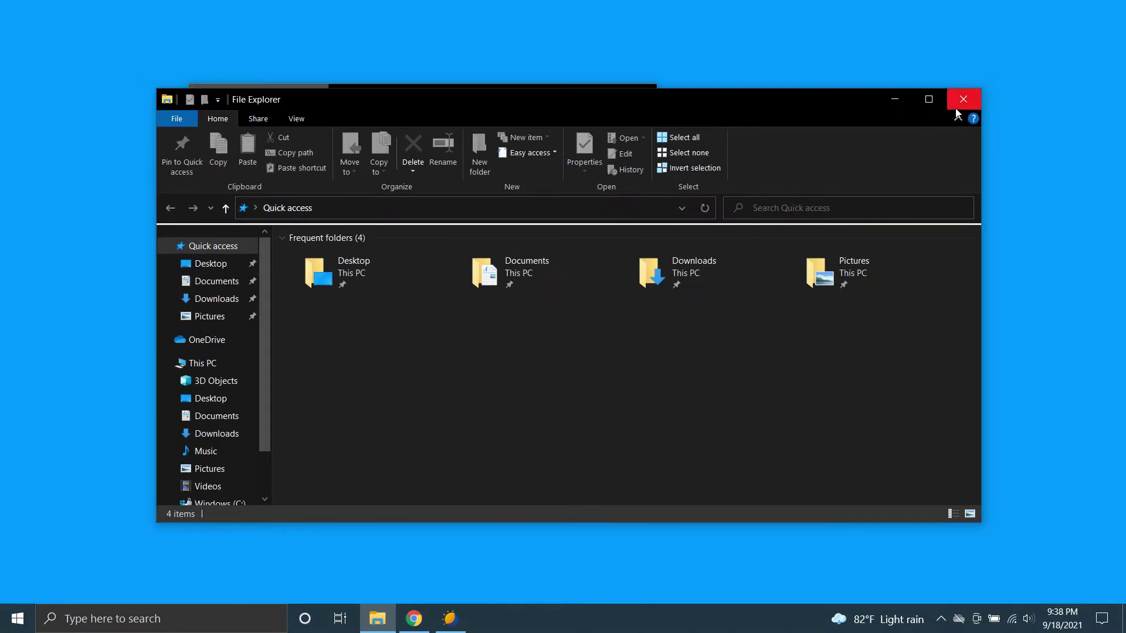
click(962, 99)
click(351, 206)
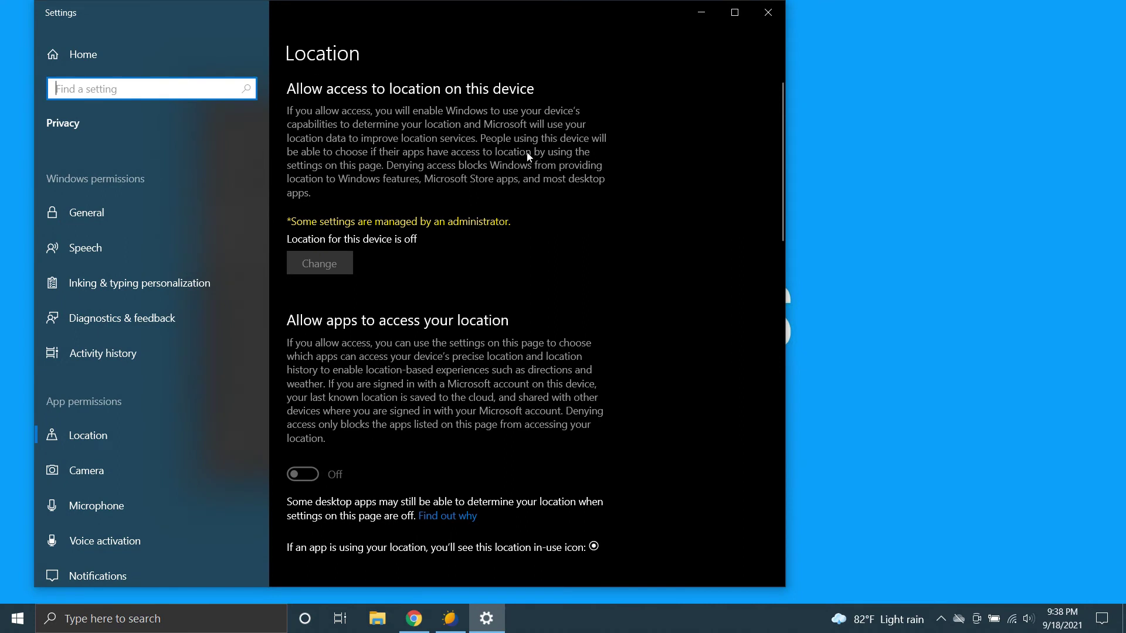
scroll(409, 245, down, 3)
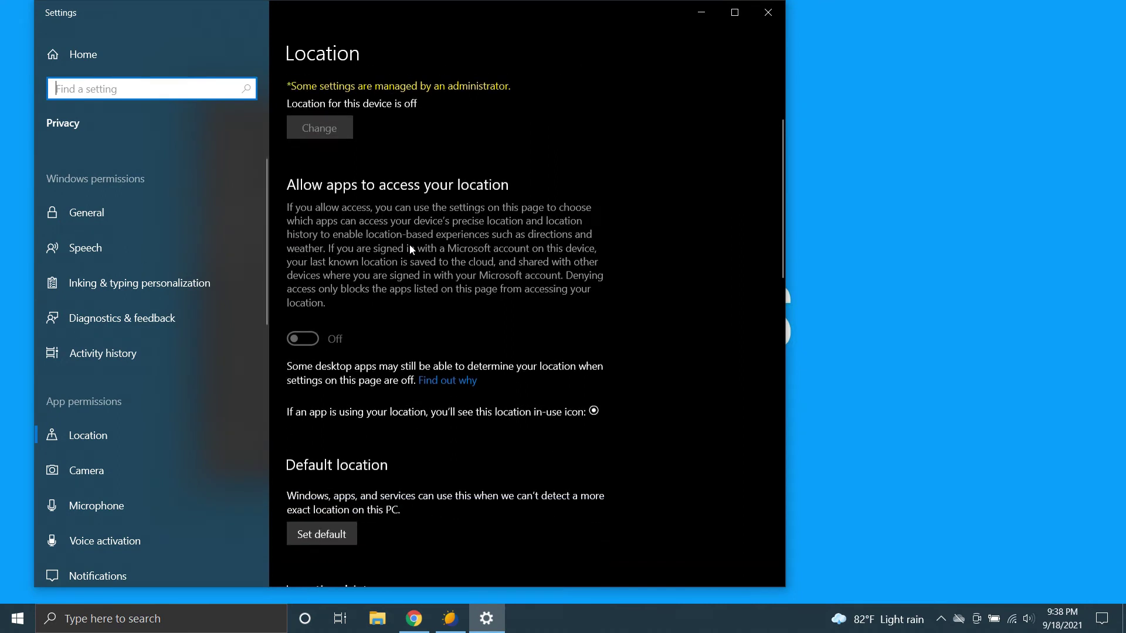
scroll(410, 245, down, 1)
scroll(409, 245, down, 1)
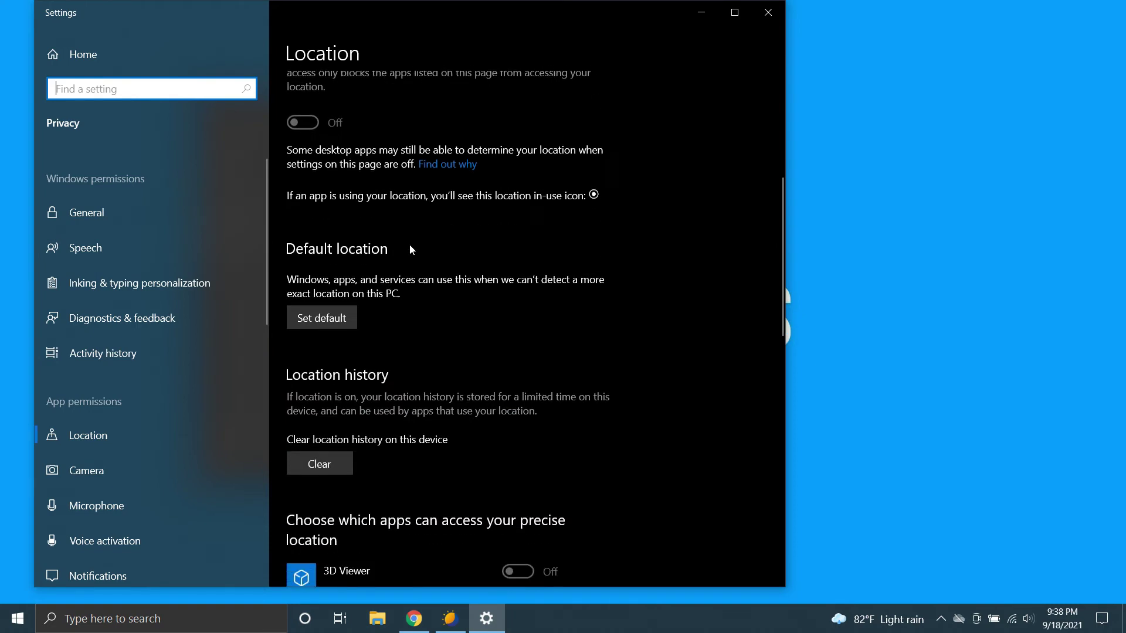
scroll(409, 245, down, 3)
scroll(409, 245, up, 8)
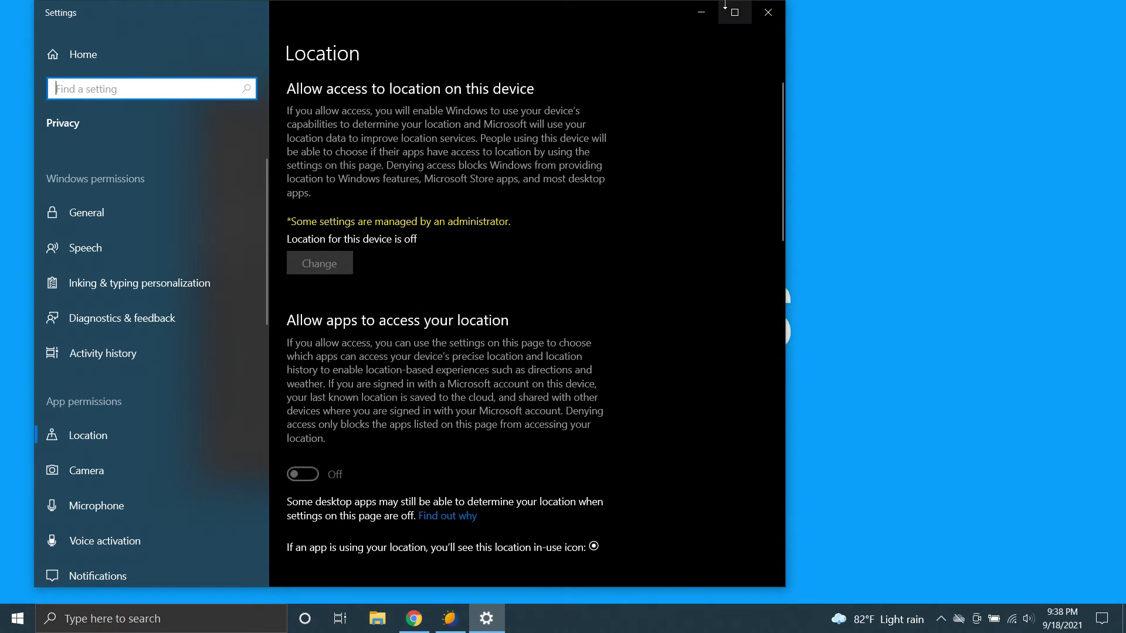
Close the Location privacy settings, which show device location off and administrator-managed
click(768, 13)
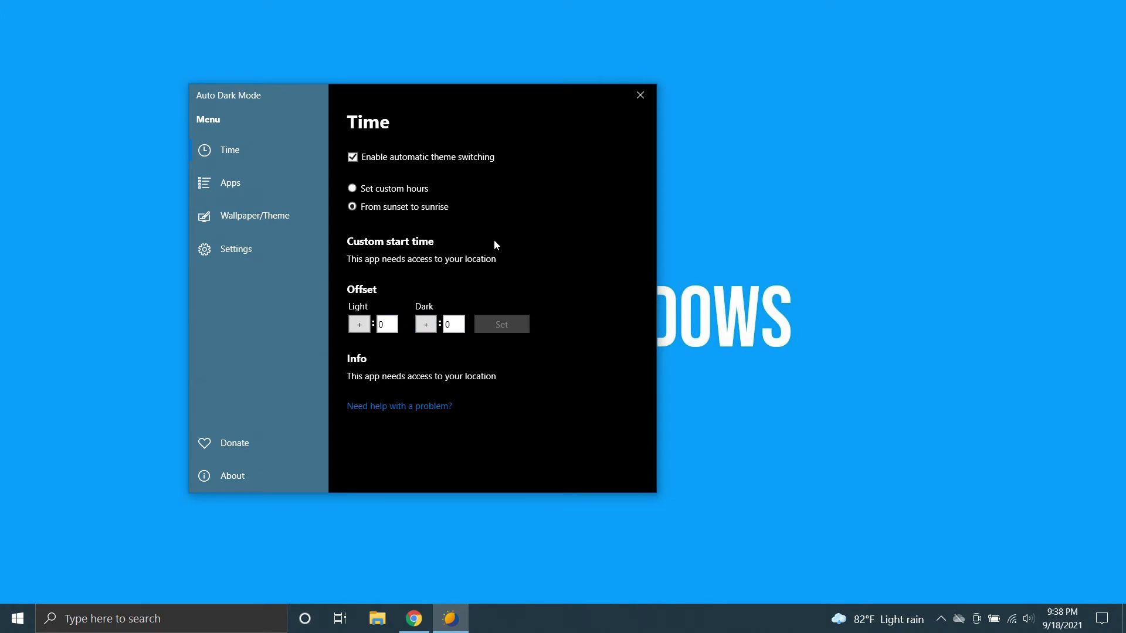
Return to custom hours with light at 7:00 am and dark at 10:00 pm, and apply
click(395, 189)
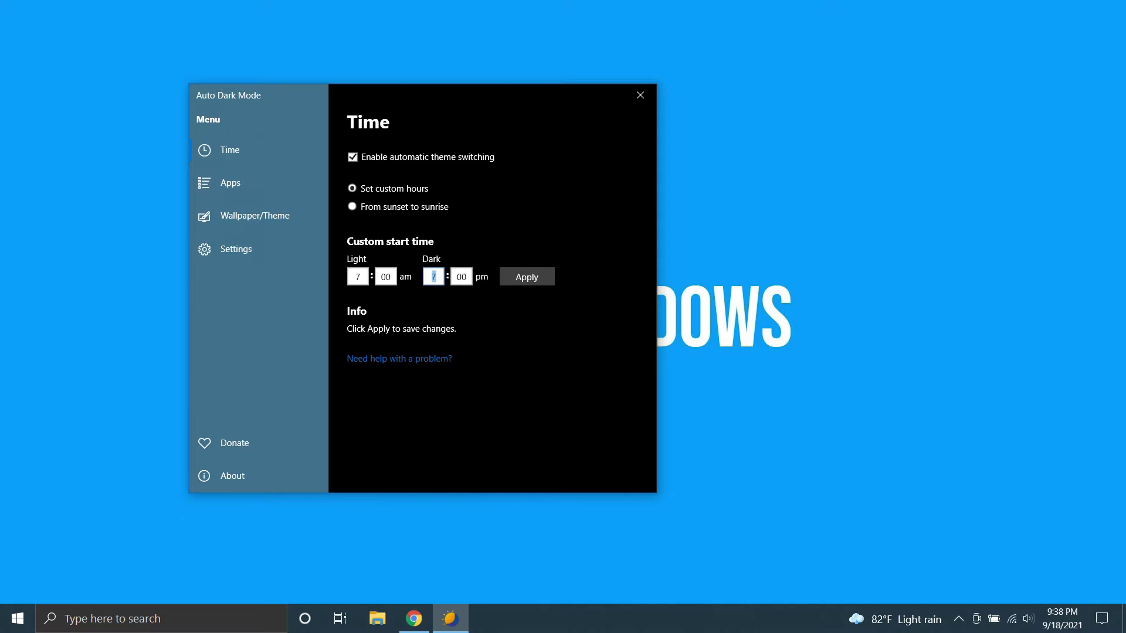
drag(437, 277, 420, 280)
text(0)
click(527, 276)
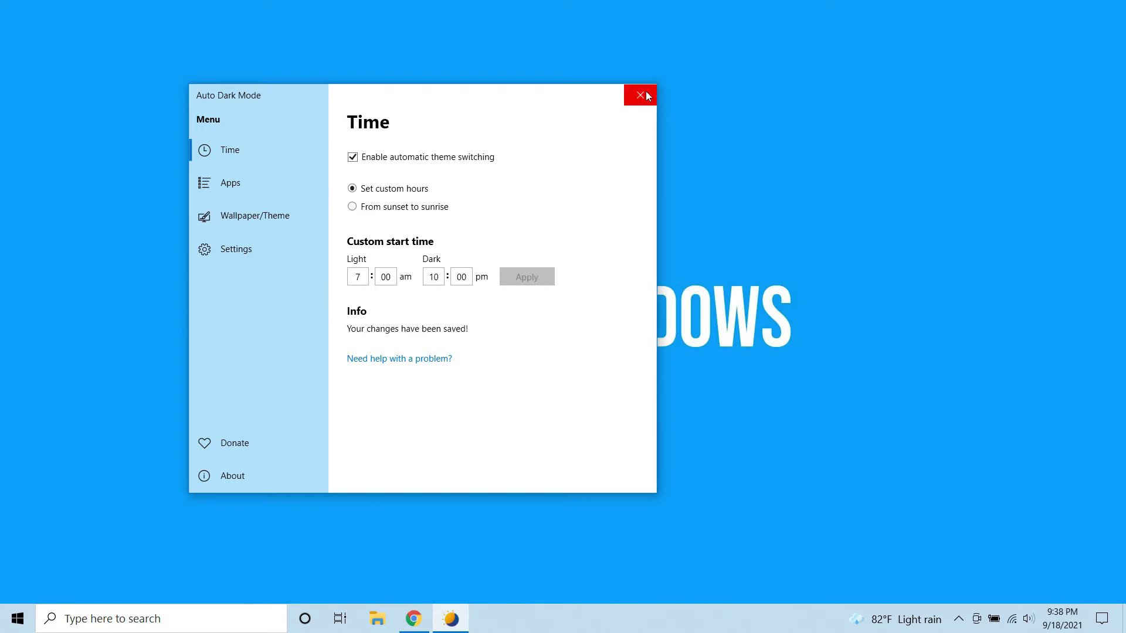
Reach the Personalization Colors settings via the desktop's Display settings
right_click(772, 216)
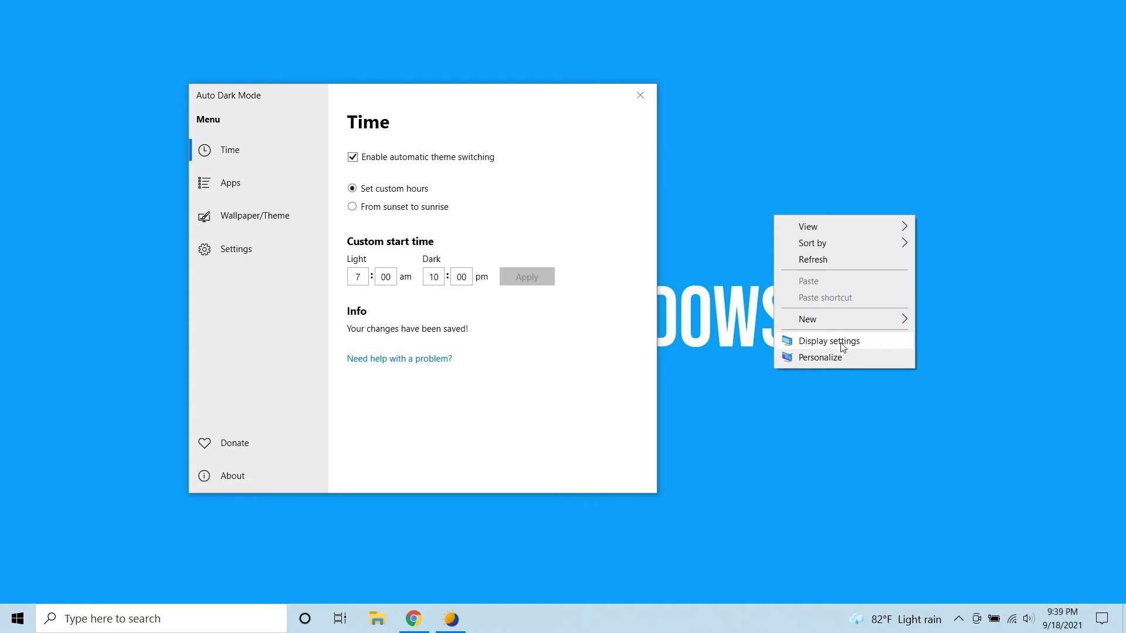
click(852, 359)
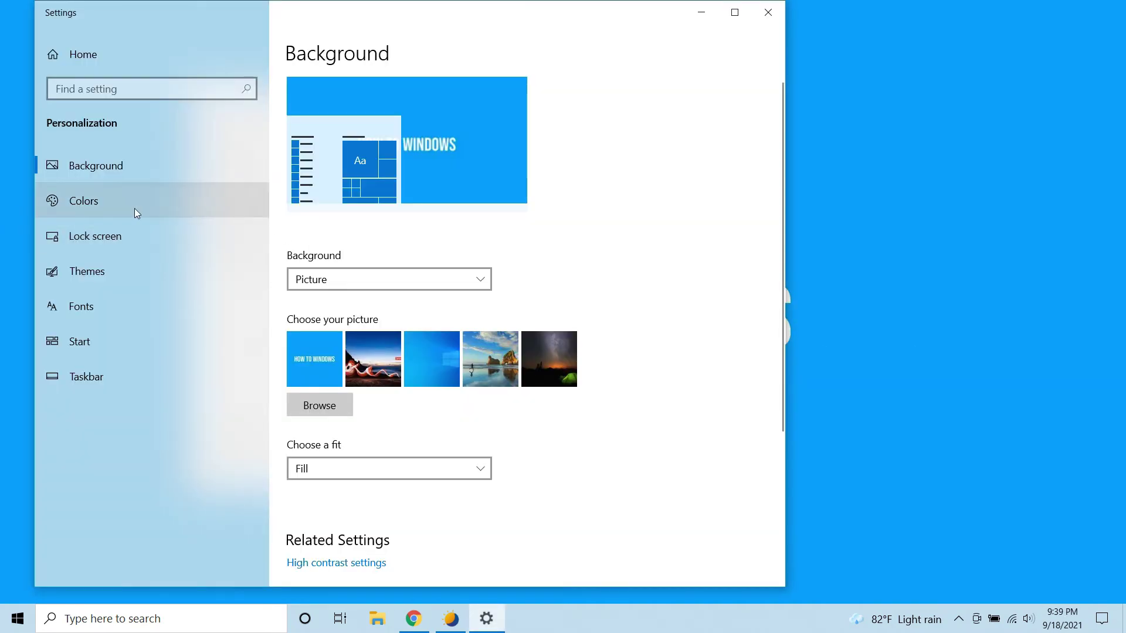
click(135, 208)
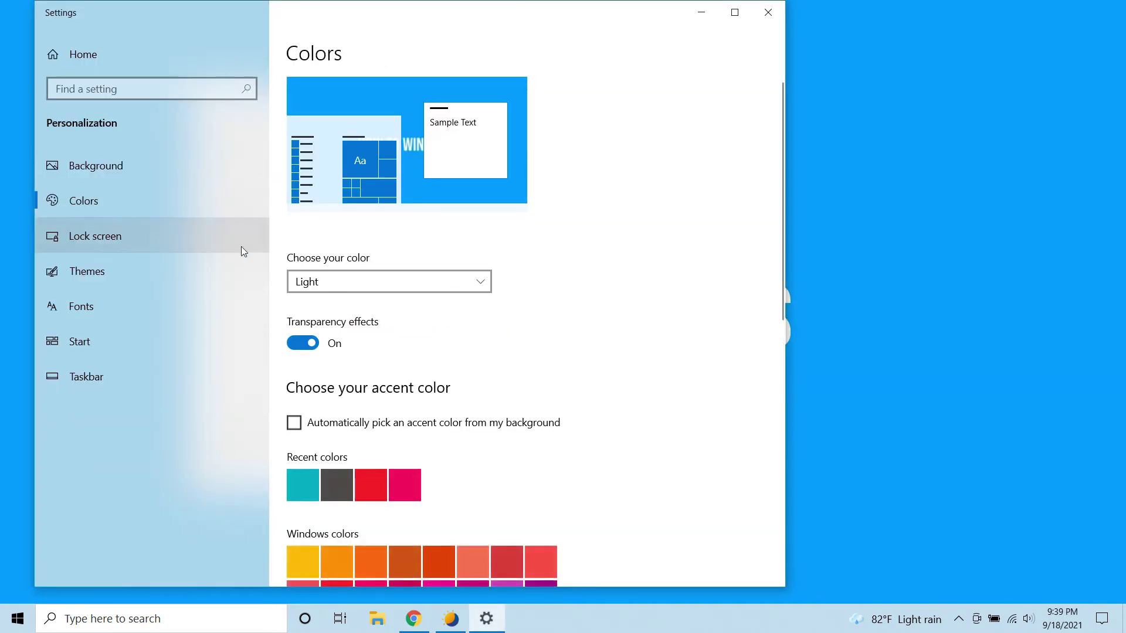
Set a custom colour mode with dark Windows mode and light app mode
click(367, 286)
click(351, 328)
scroll(357, 255, down, 1)
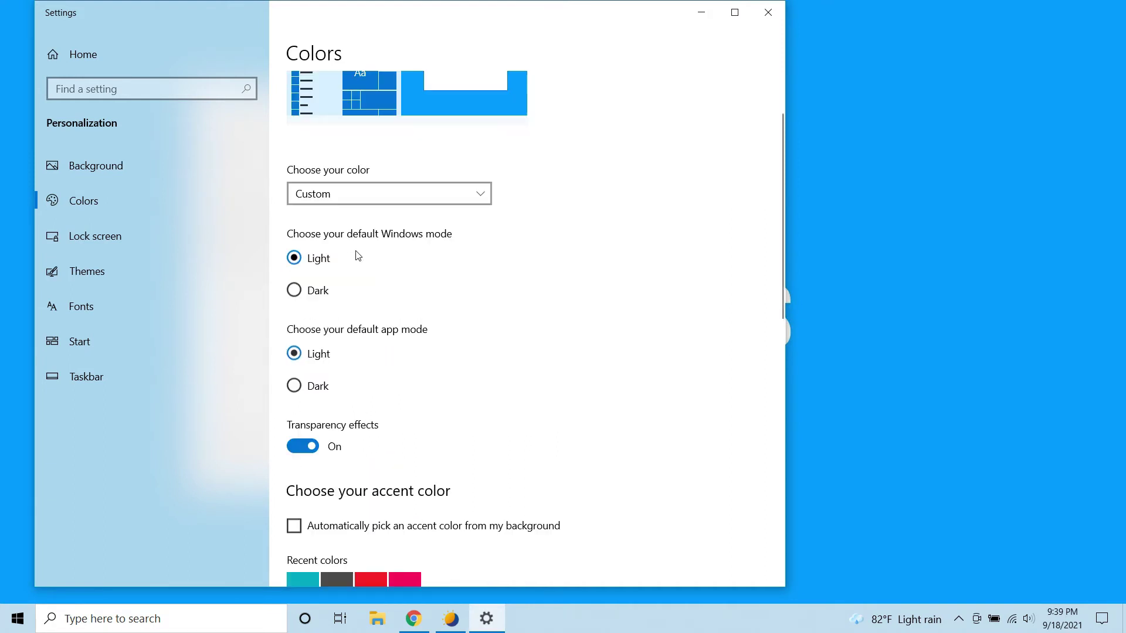
click(294, 290)
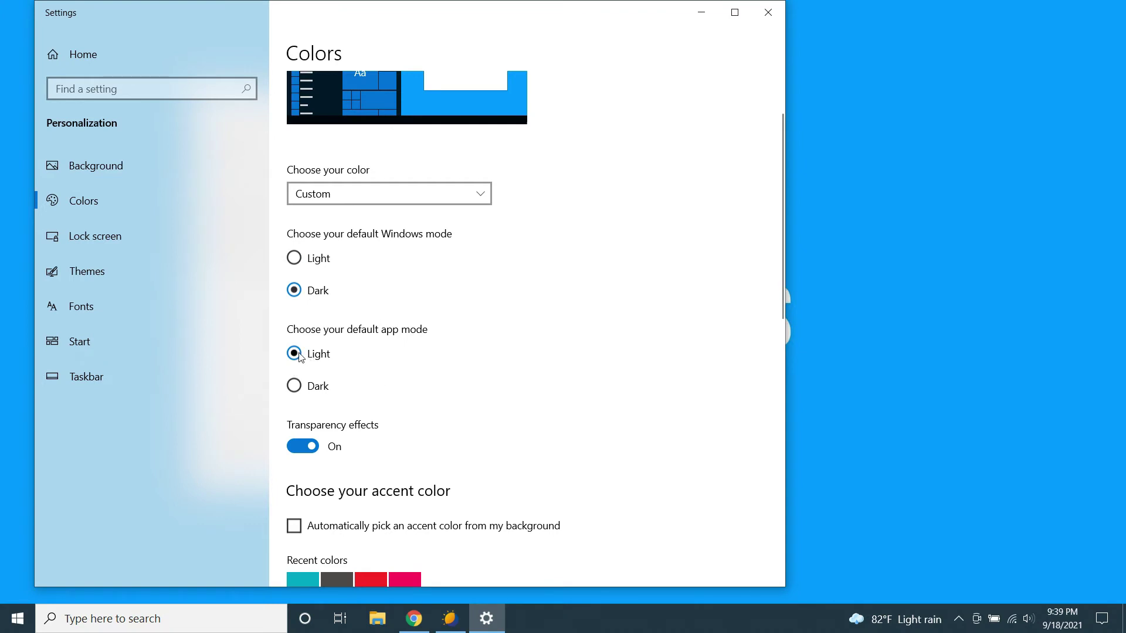
scroll(302, 358, down, 1)
click(79, 273)
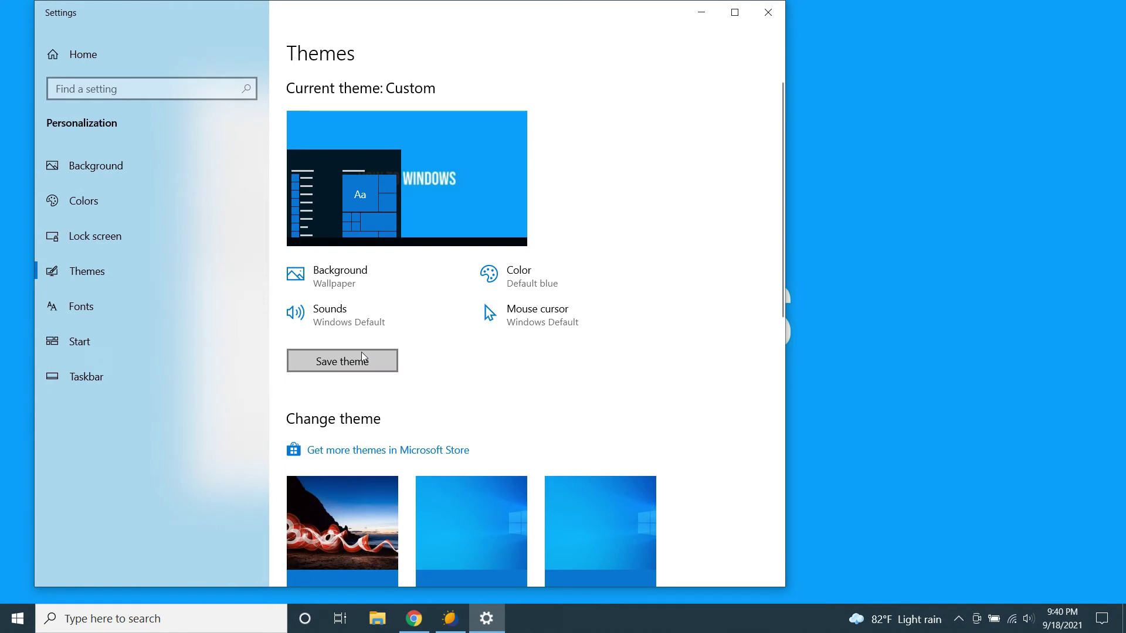
Save the current custom look as a theme named 'Light edited'
click(363, 356)
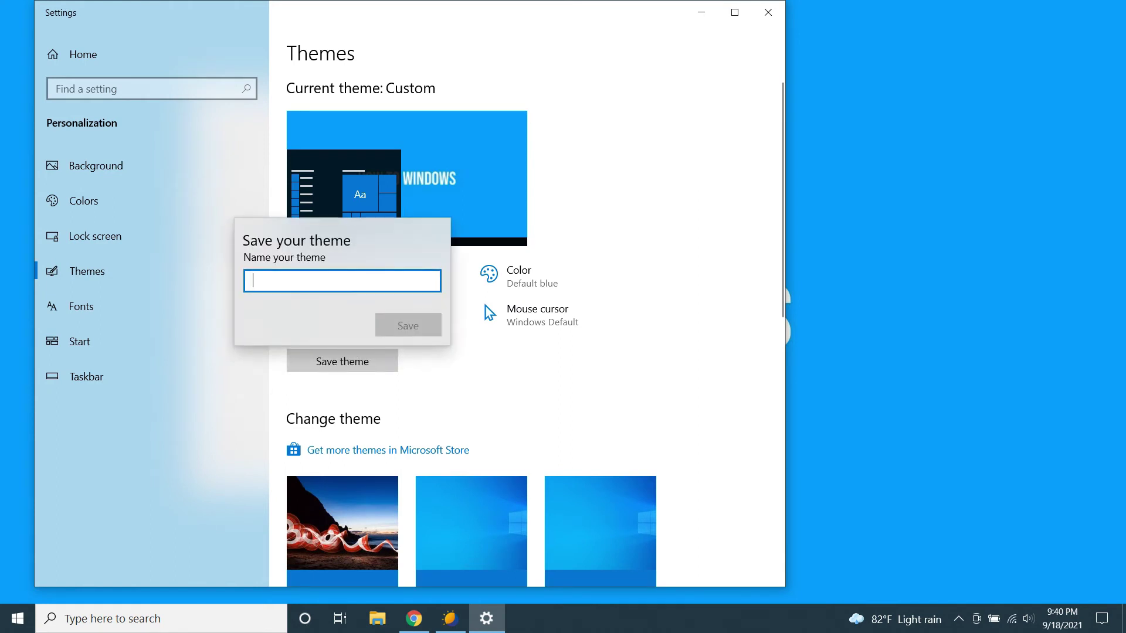
text(Light)
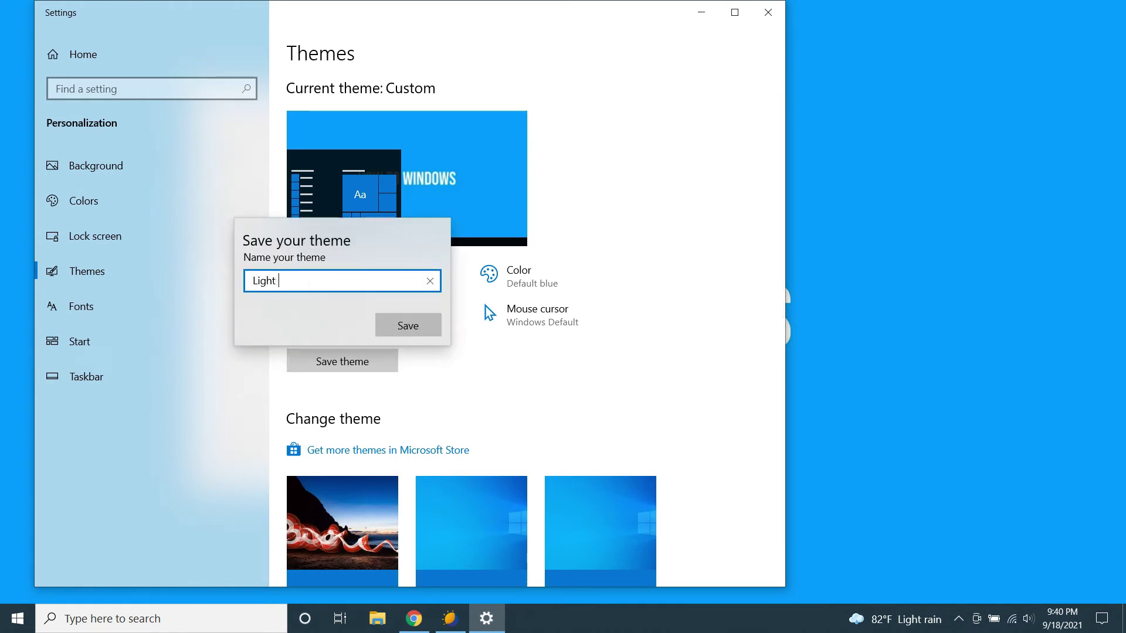
text(edited)
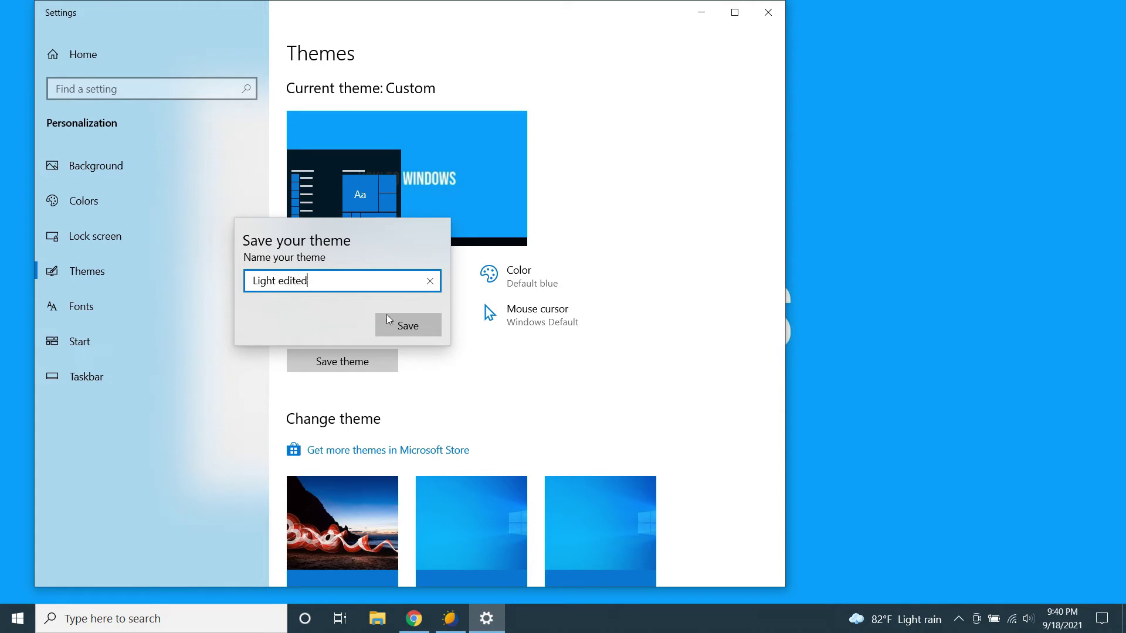
click(387, 320)
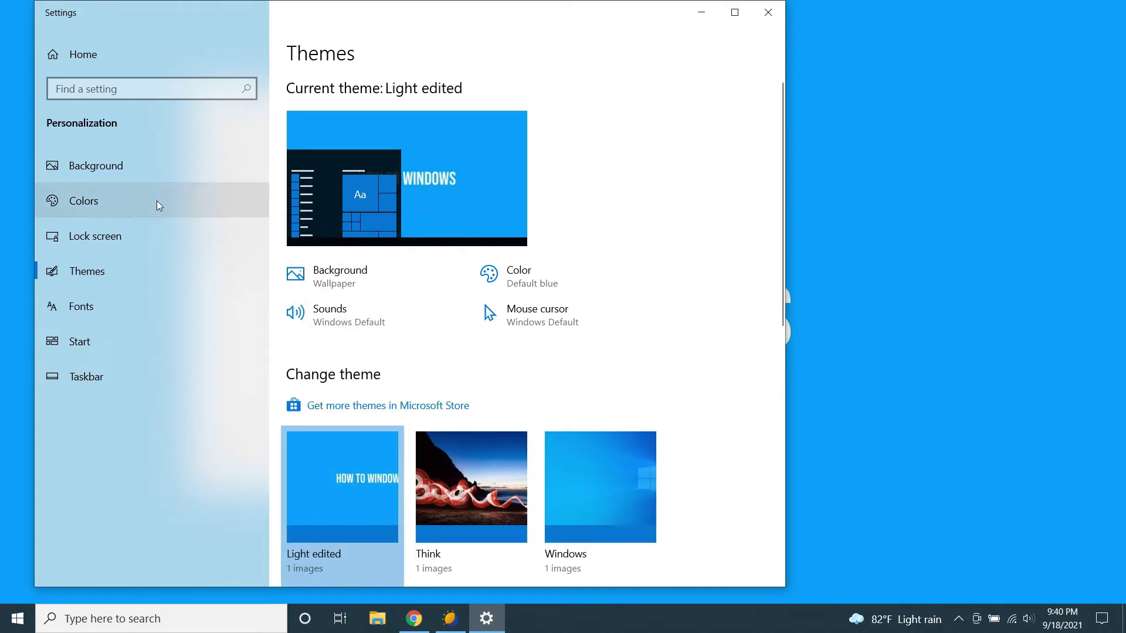
Switch apps to dark mode and set the night-sky tent picture as wallpaper
click(114, 201)
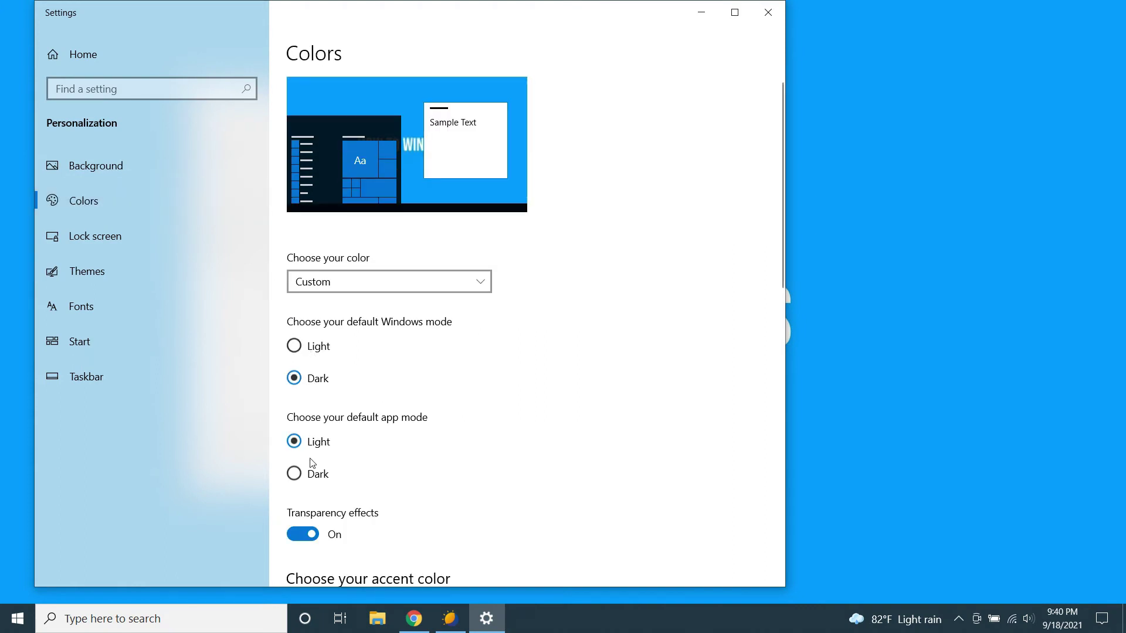
click(294, 473)
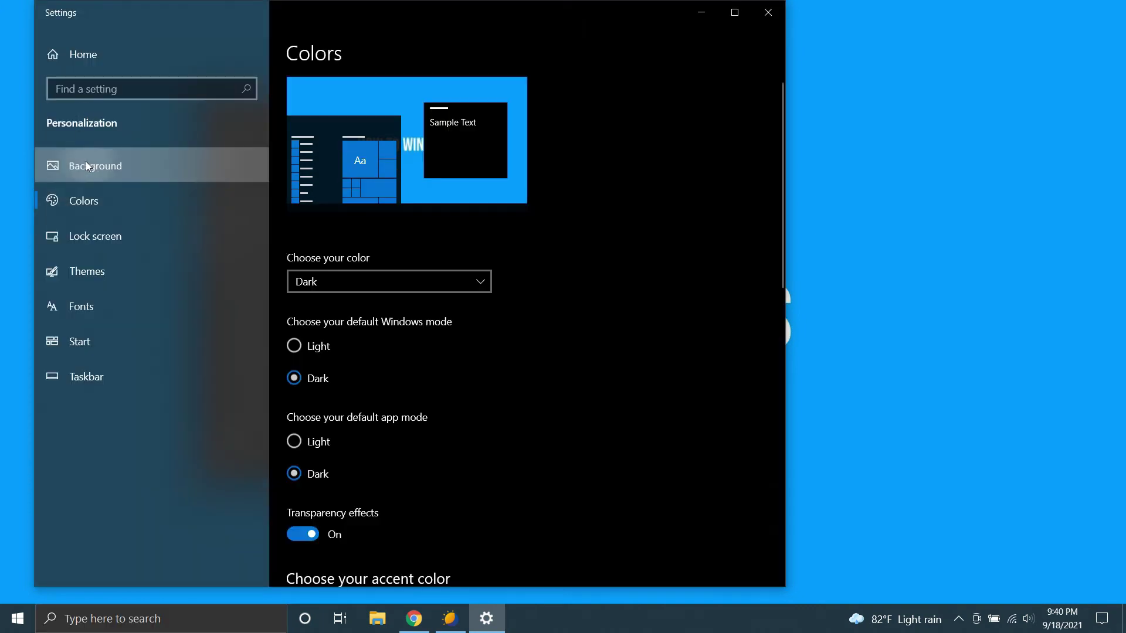
click(86, 165)
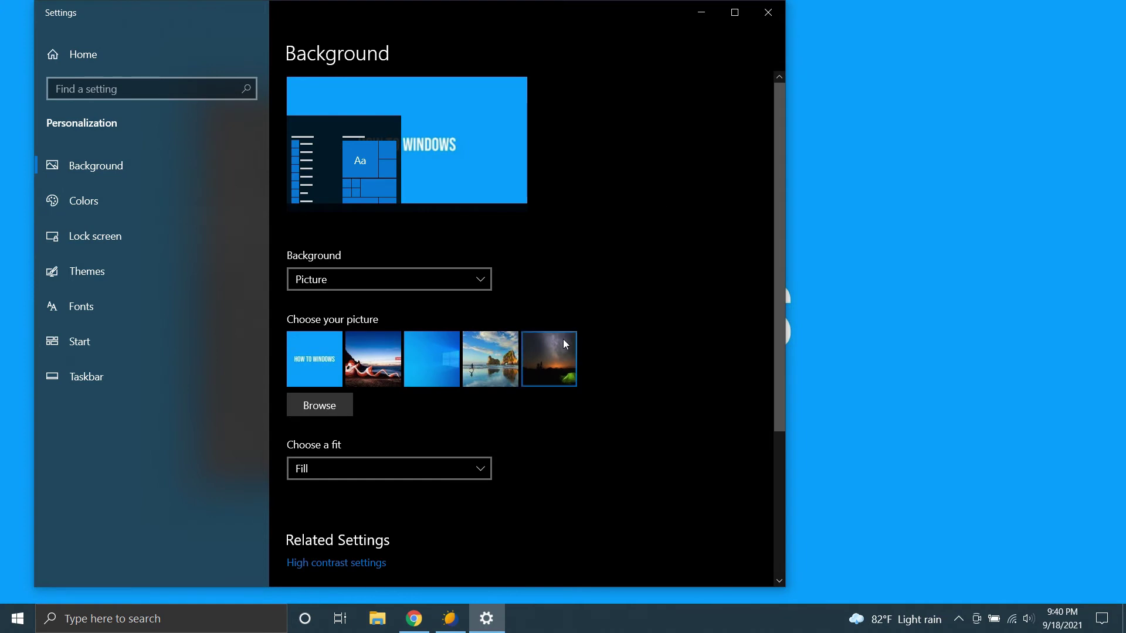
click(549, 358)
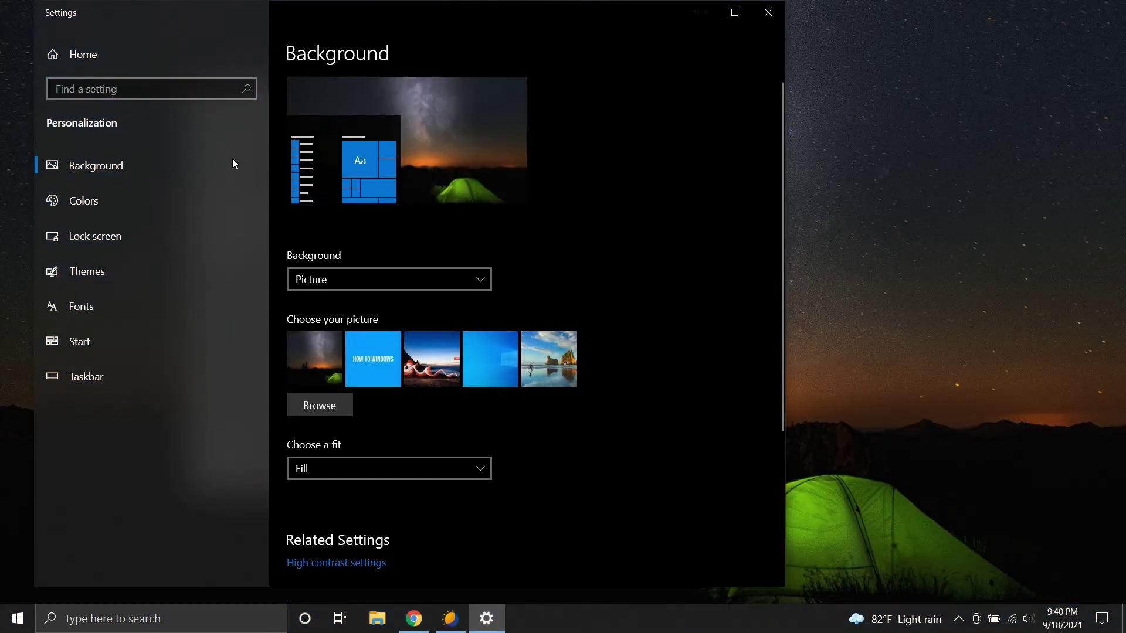
Save this look as a theme named 'Dark edited'
click(87, 271)
click(342, 362)
text(Dar)
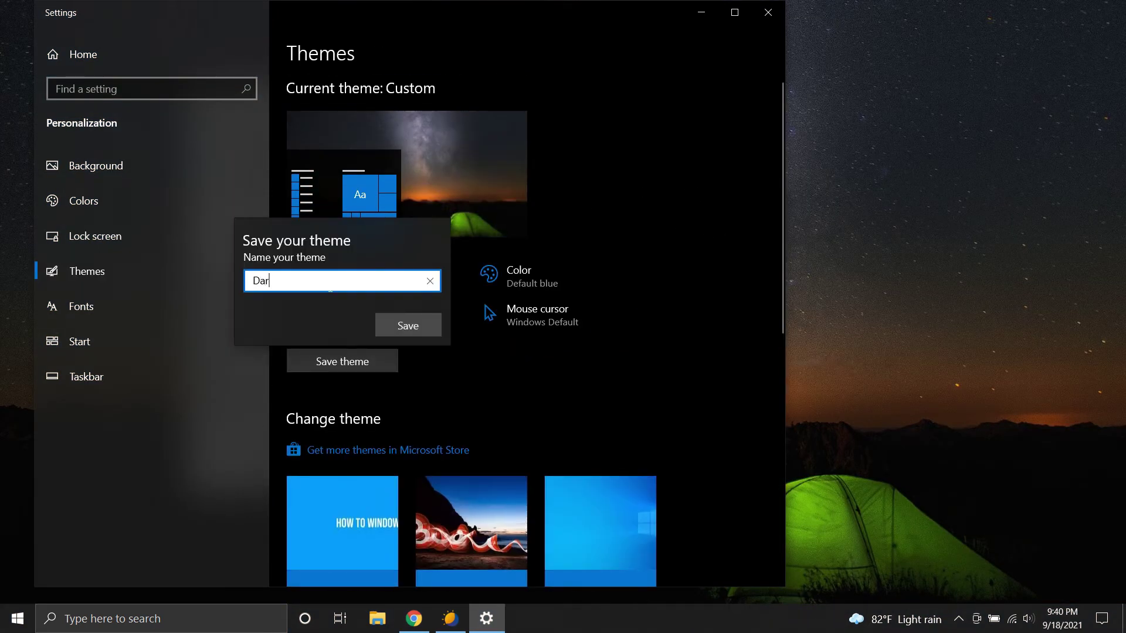
text(k theme)
click(408, 326)
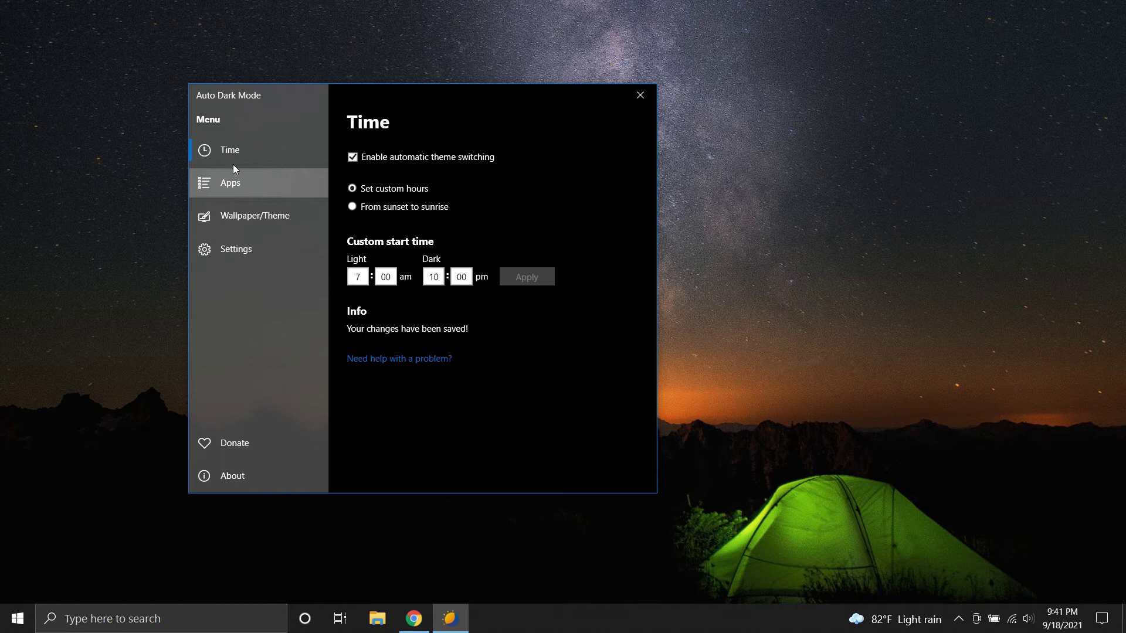
Open Auto Dark Mode's Wallpaper/Theme switching page
click(259, 216)
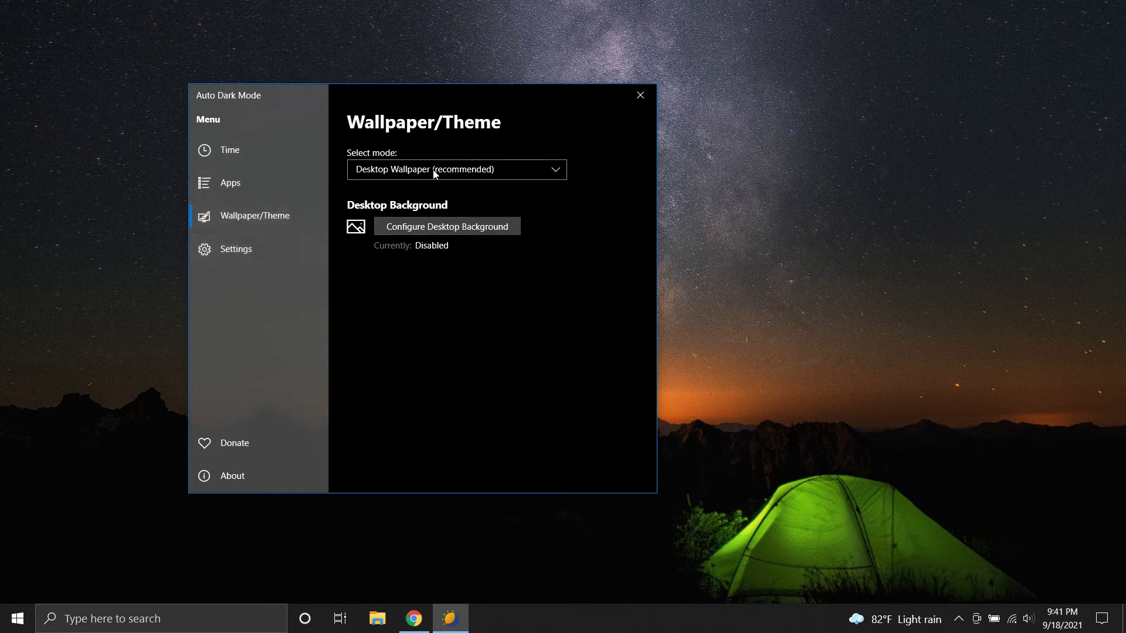
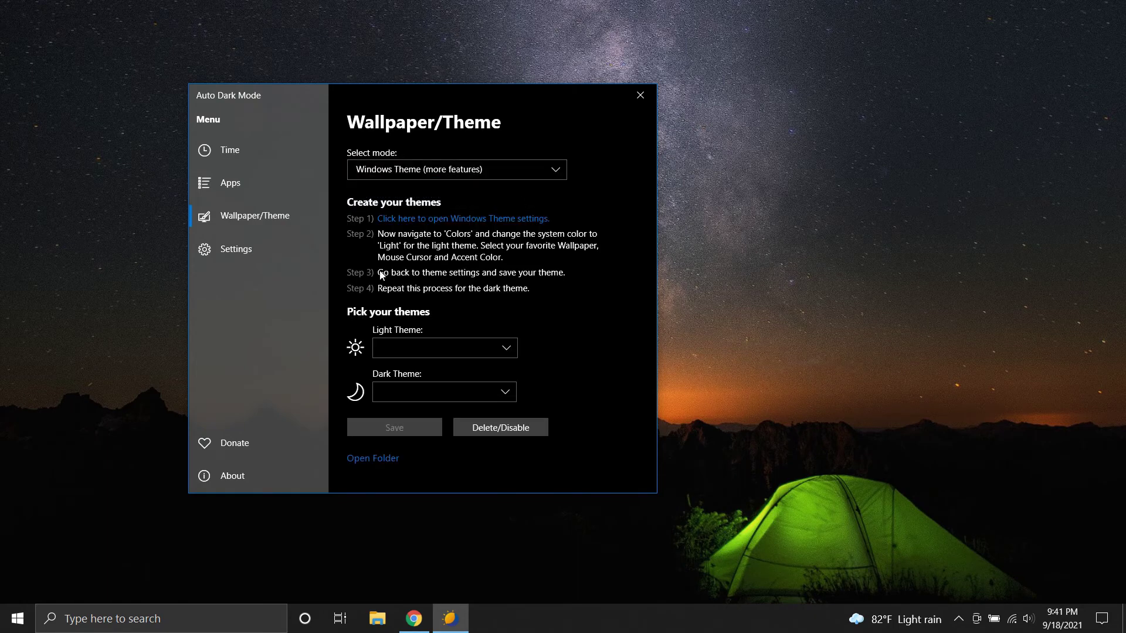
Choose 'Light edited' as the light theme and 'Dark edited' as the dark theme
click(472, 352)
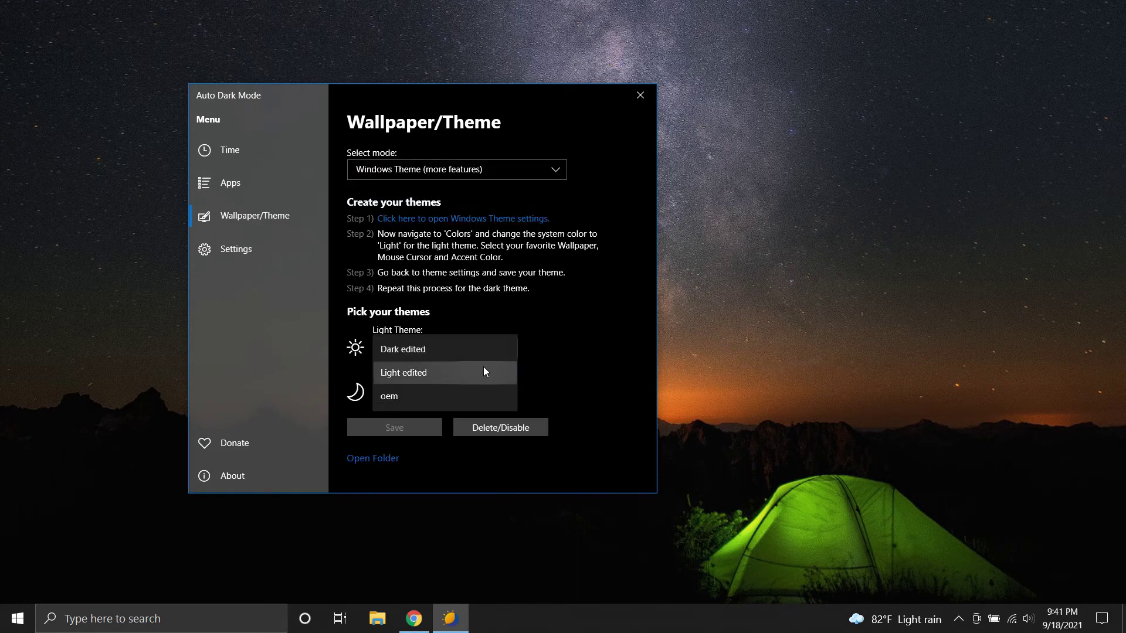
click(449, 370)
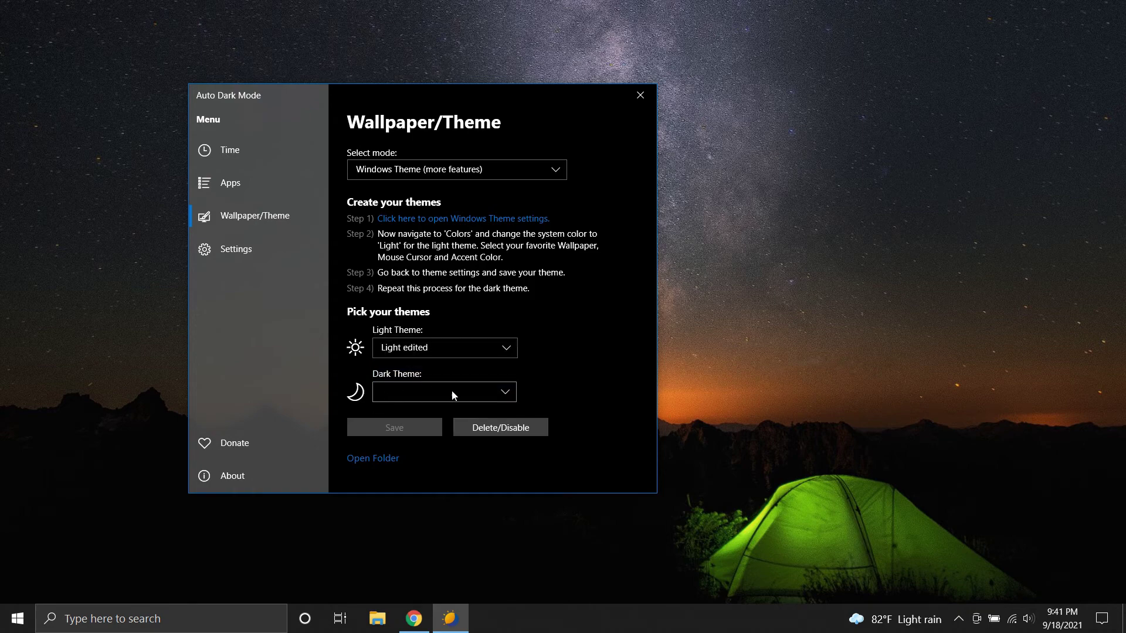
click(448, 389)
click(407, 402)
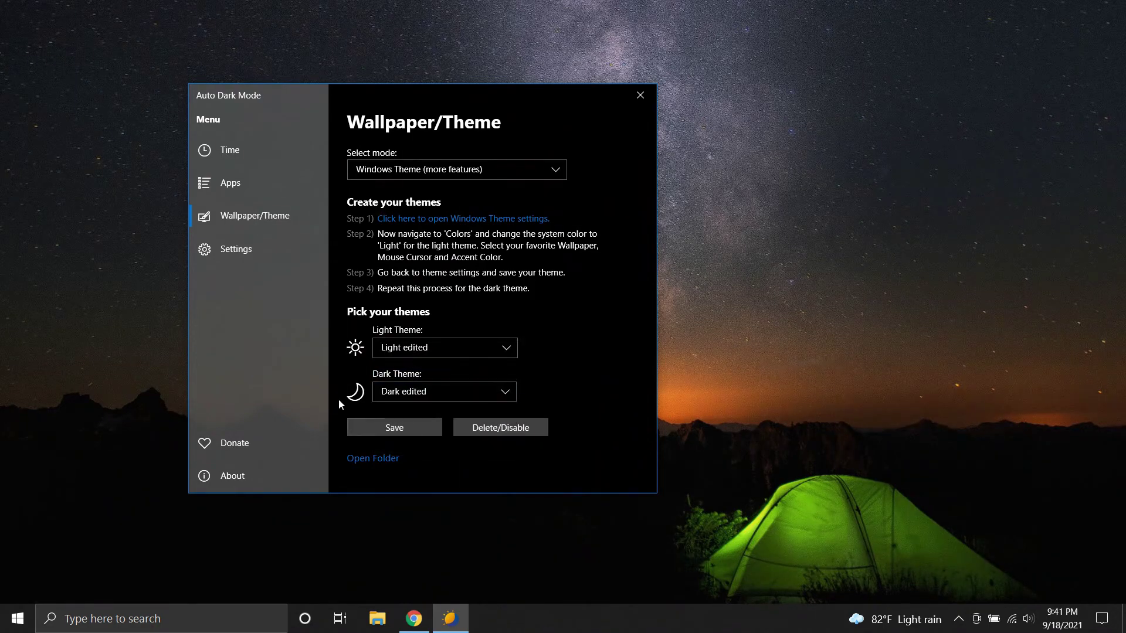
Save the theme pair, then test switching with a 7 pm dark start before restoring 10 pm
click(368, 427)
click(239, 149)
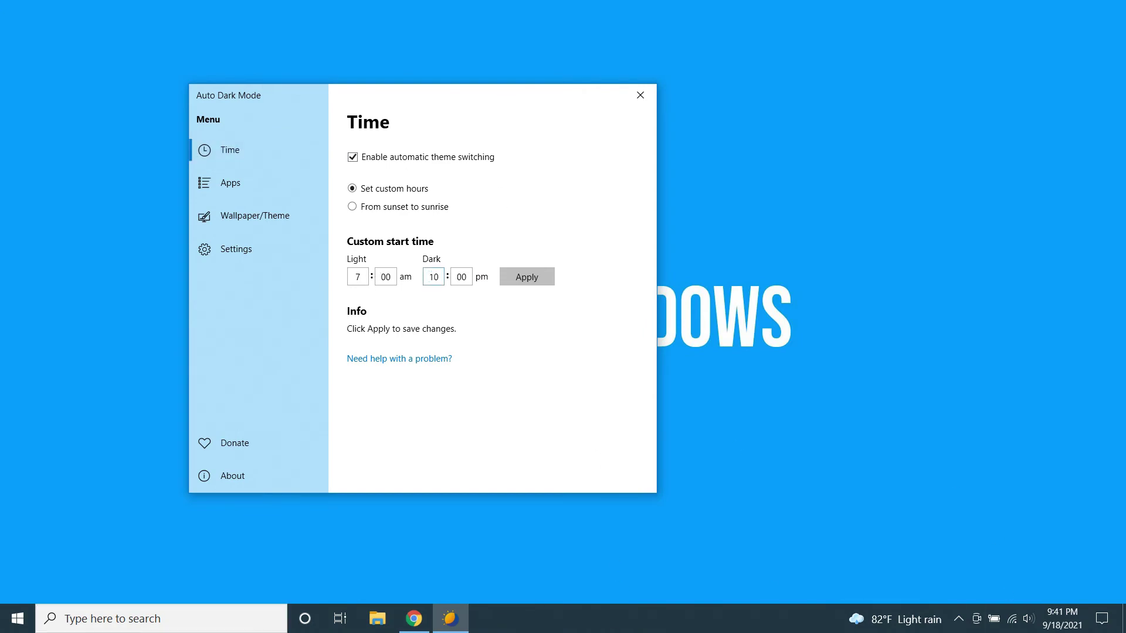
text(7)
click(526, 277)
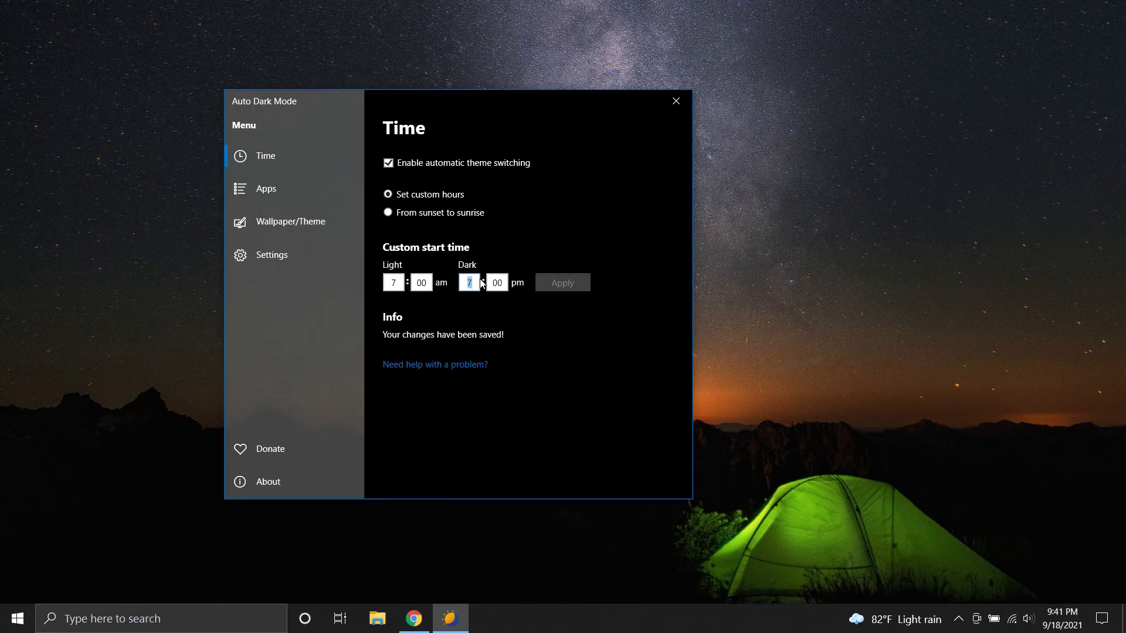
text(10)
click(554, 282)
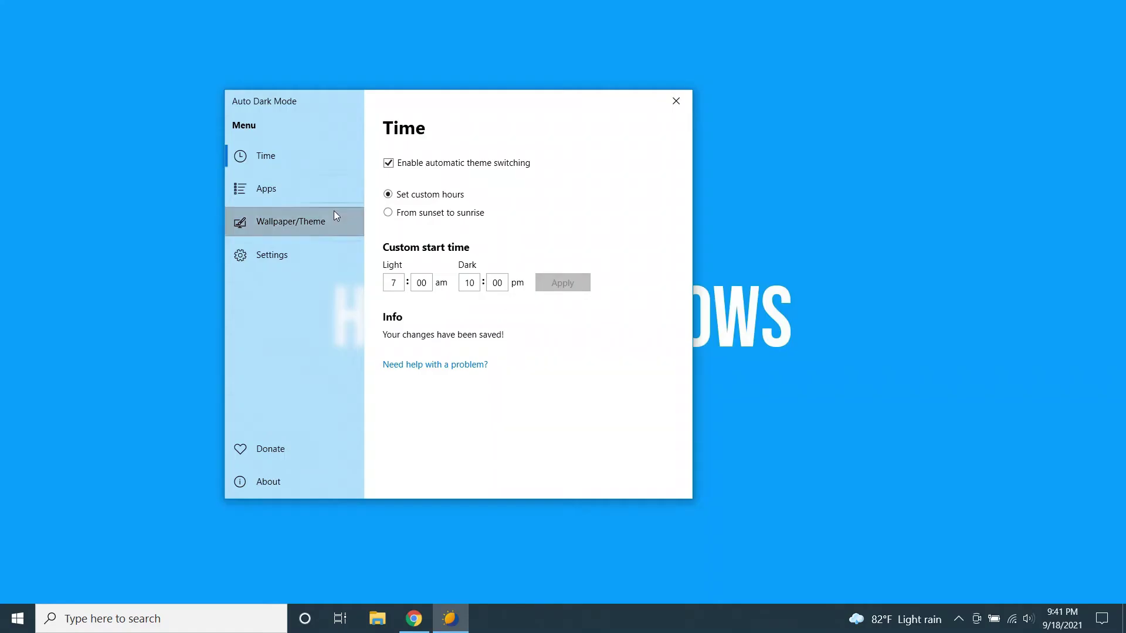
Browse the Settings, Wallpaper/Theme and supported-apps pages of Auto Dark Mode
click(298, 254)
click(285, 231)
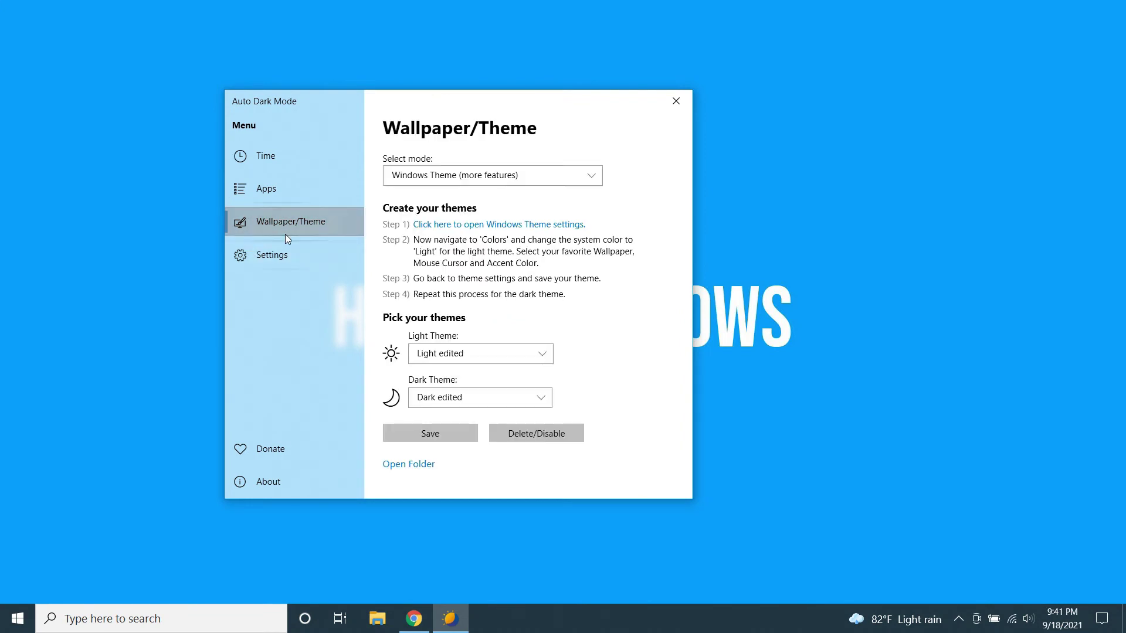
click(285, 194)
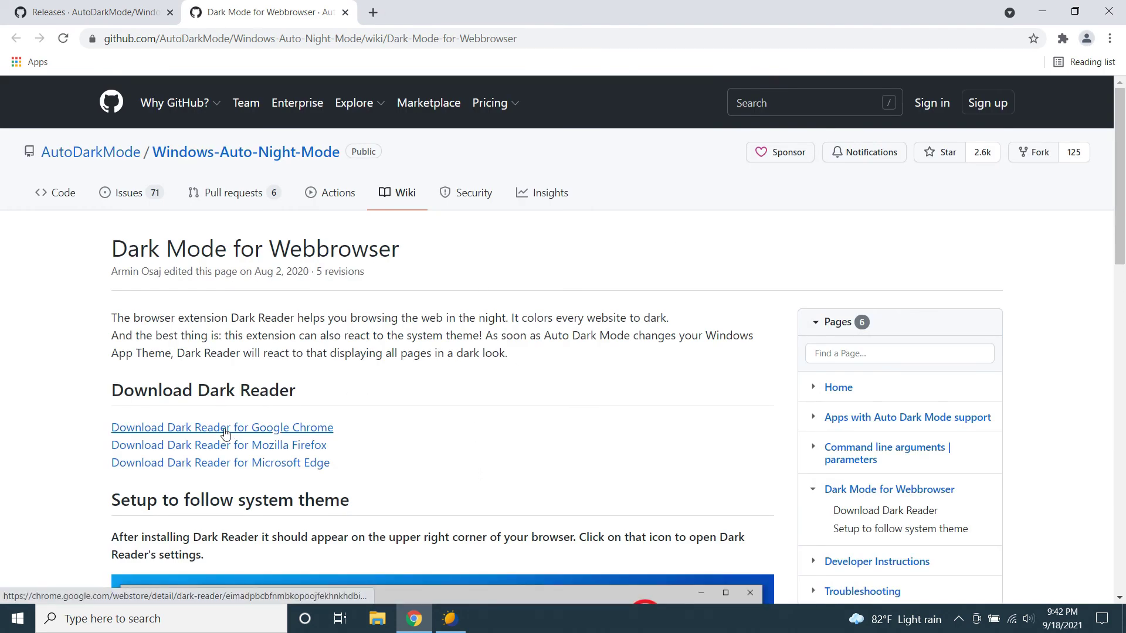
Install Dark Reader from its Chrome Web Store page and confirm adding the extension
click(142, 445)
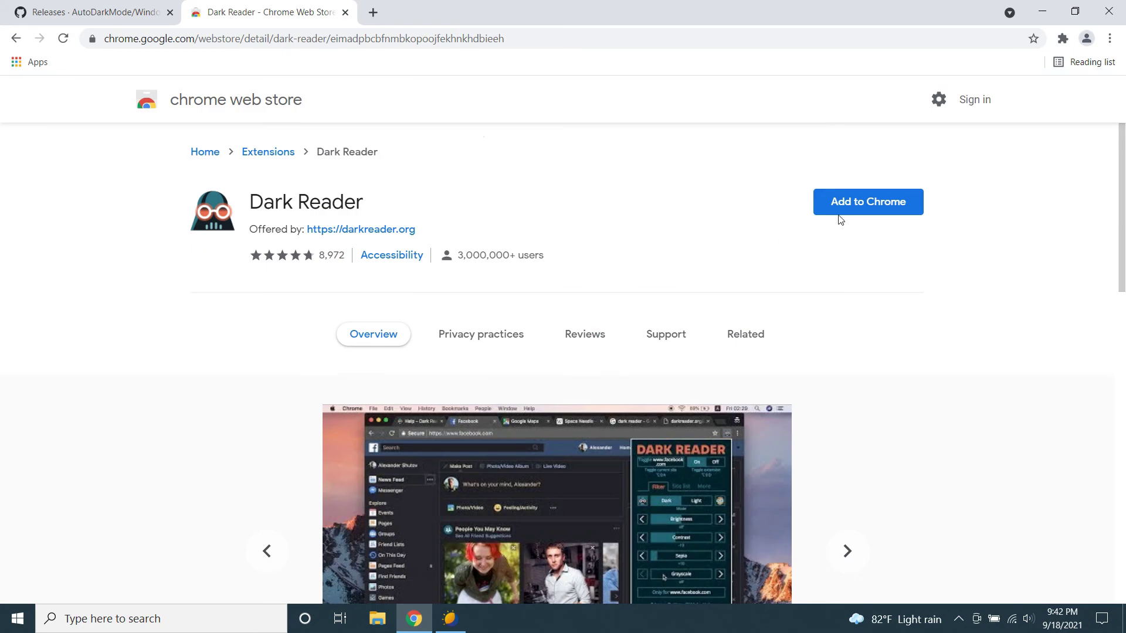
click(846, 209)
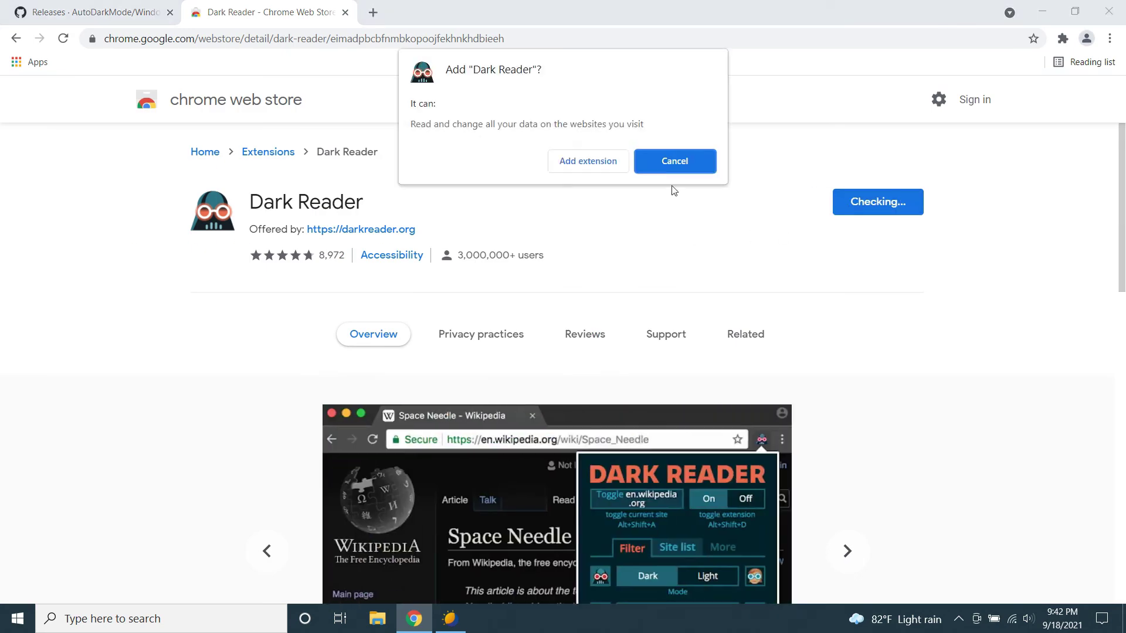
click(597, 163)
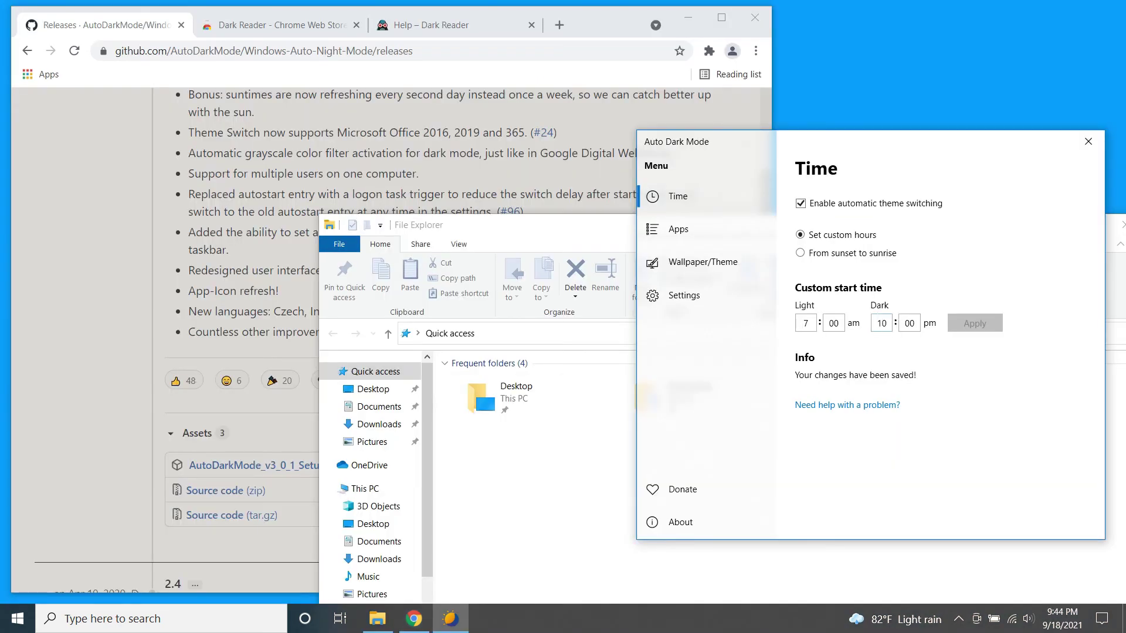
double_click(881, 323)
text(7)
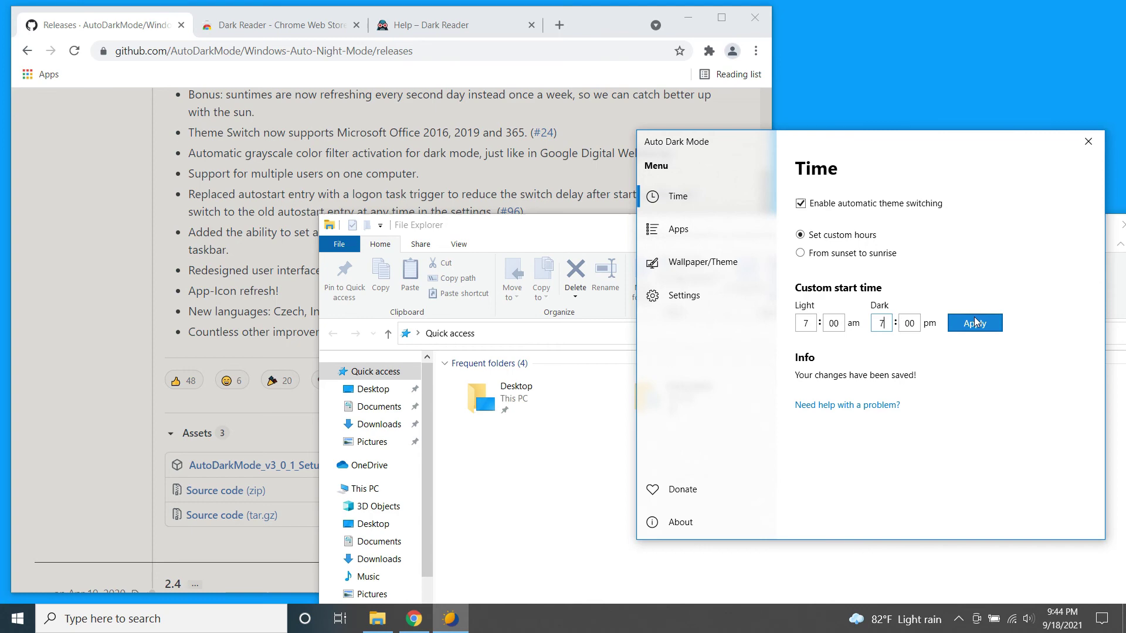
click(975, 322)
drag(891, 140, 899, 112)
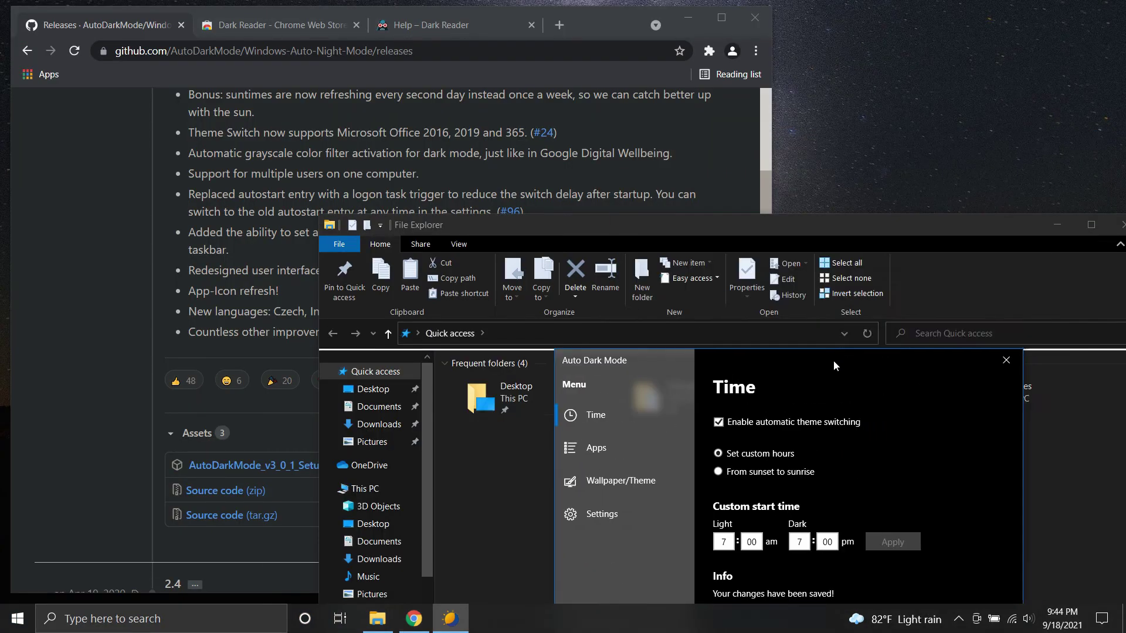
double_click(888, 292)
text(10)
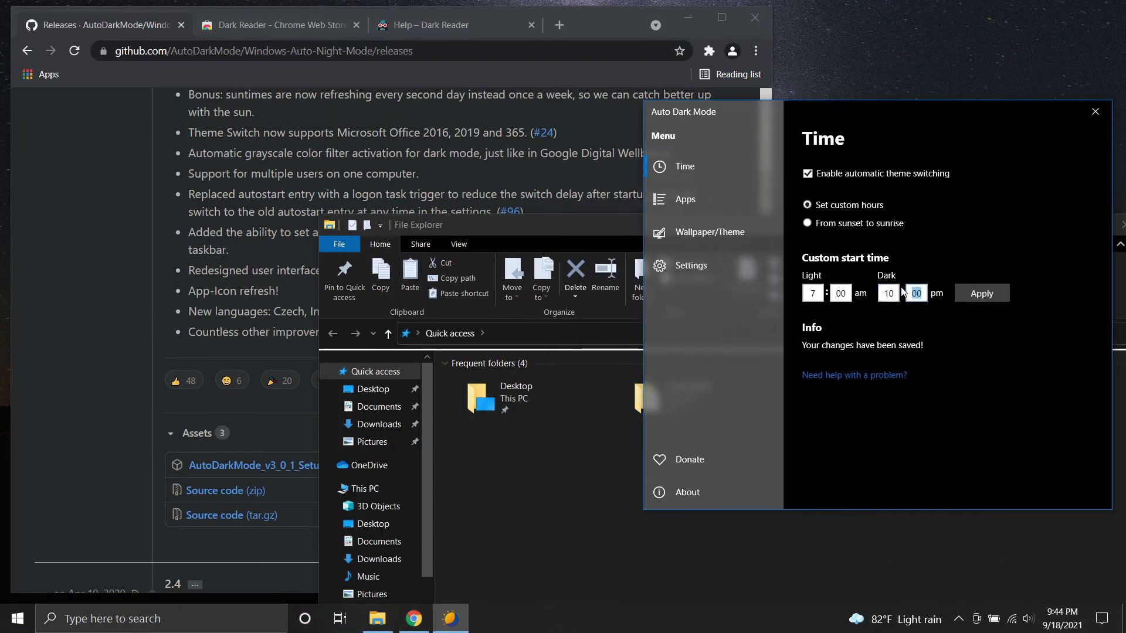
click(980, 292)
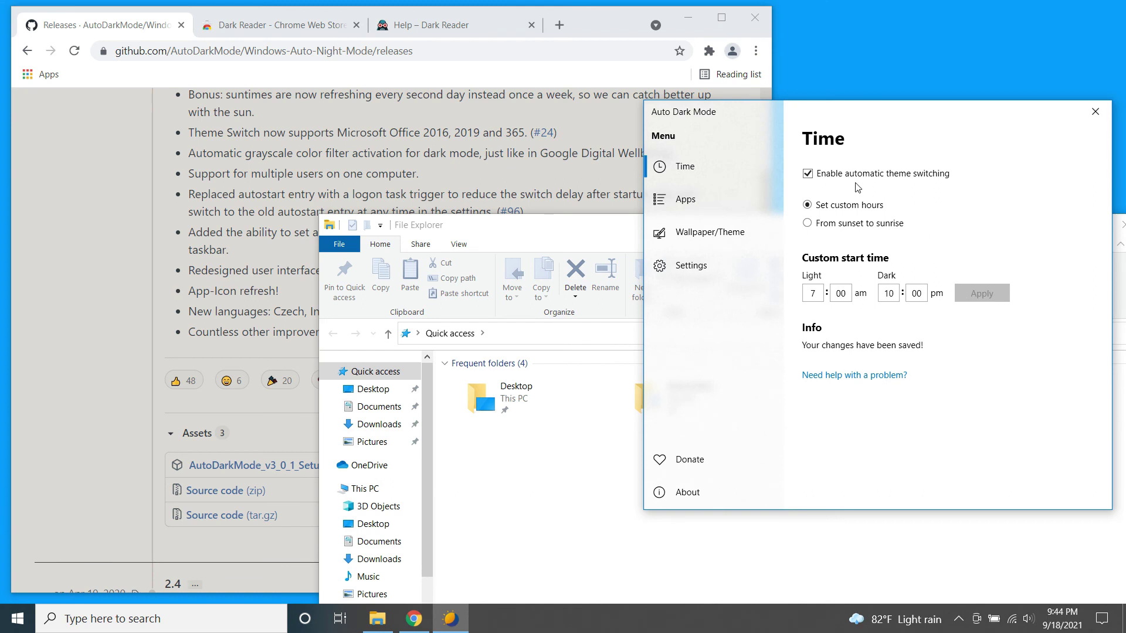